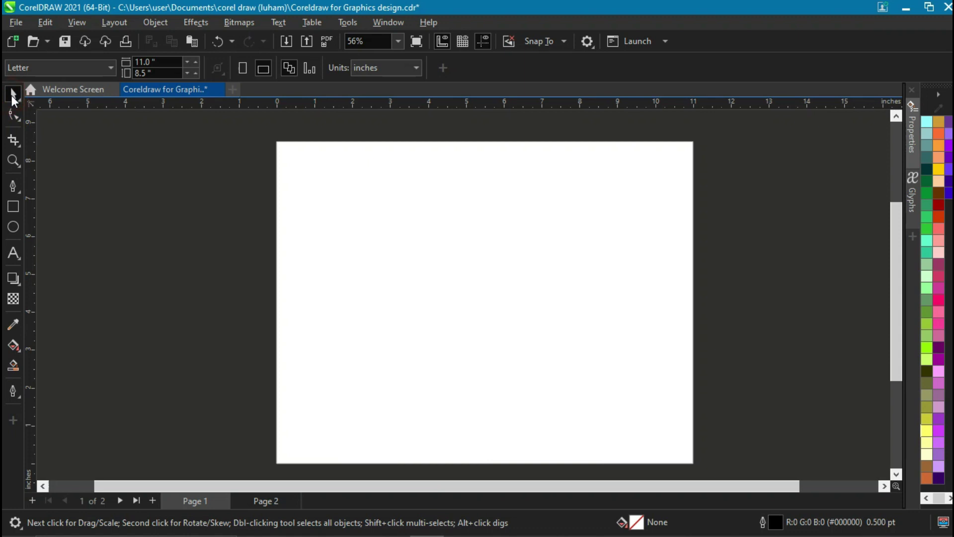
Draw a rectangle about 3.43 by 3.54 inches and centre it on the page
{"action": "left_click", "coordinate": [13, 207]}
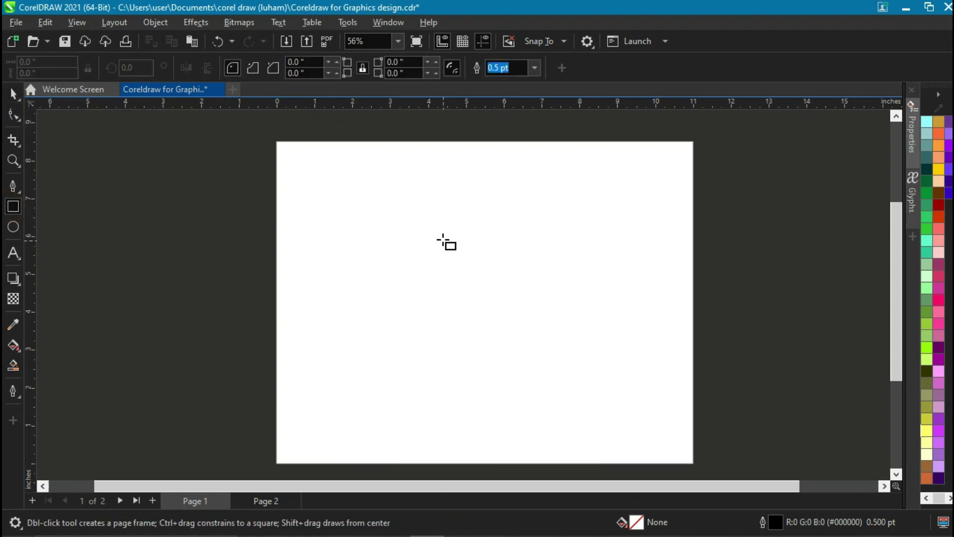
{"action": "mouse_move", "coordinate": [406, 212]}
{"action": "left_mouse_down"}
{"action": "mouse_move", "coordinate": [455, 297]}
{"action": "mouse_move", "coordinate": [535, 344]}
{"action": "left_mouse_up"}
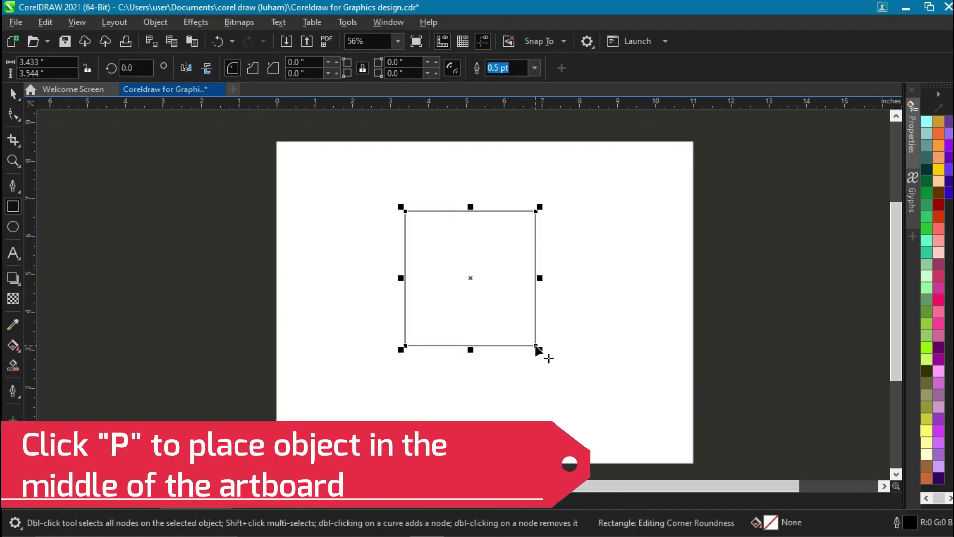
{"action": "key", "text": "p"}
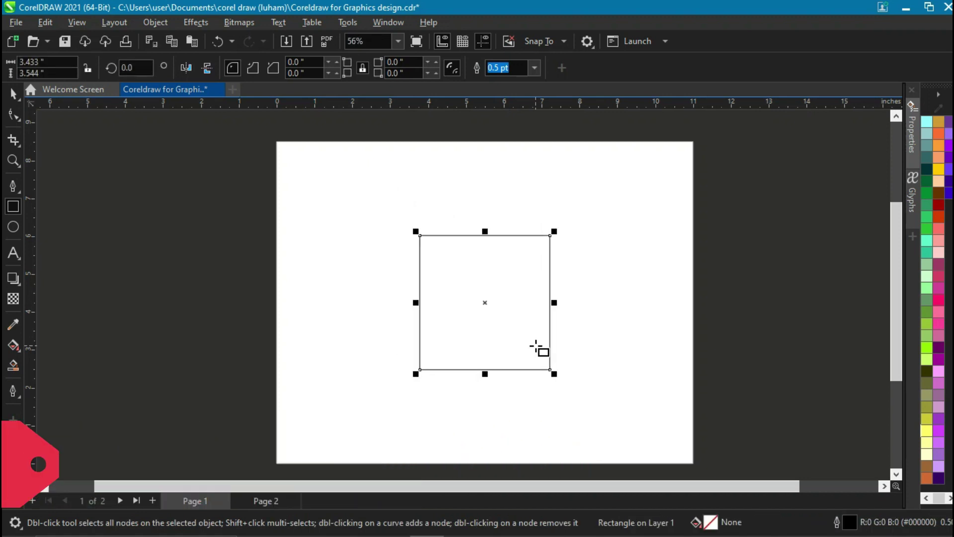
{"action": "scroll", "coordinate": [504, 315], "scroll_direction": "up", "scroll_amount": 3}
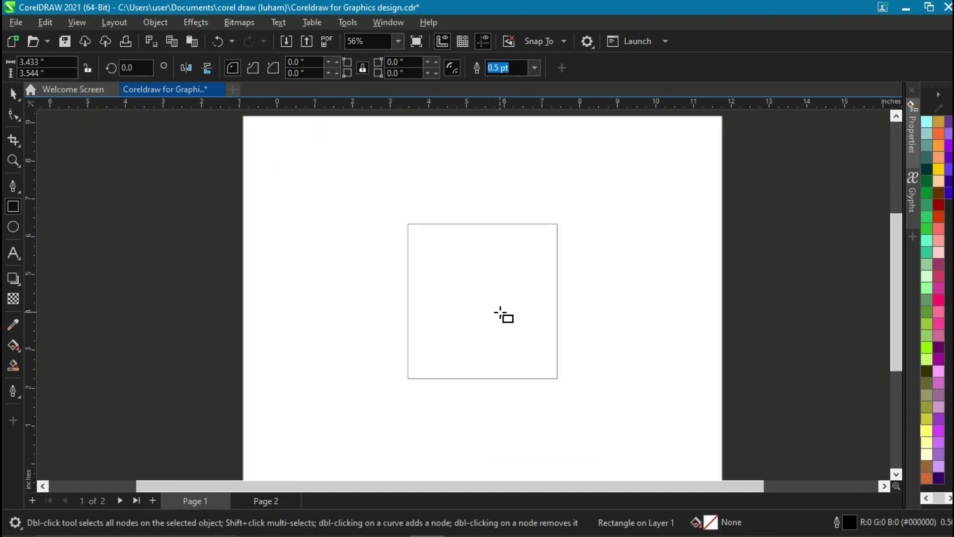
{"action": "scroll", "coordinate": [504, 316], "scroll_direction": "up", "scroll_amount": 1}
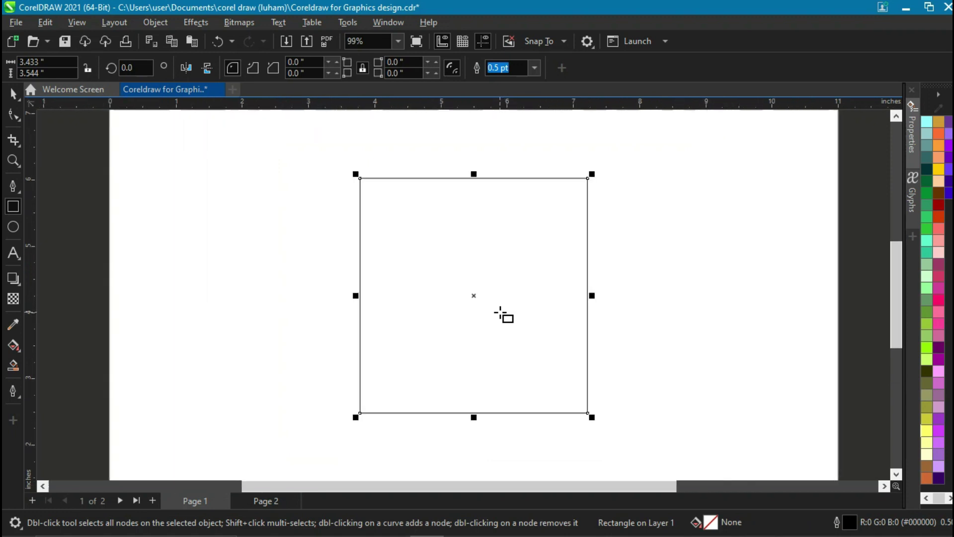
Try rounding all four rectangle corners with the Shape tool to about 0.79, 1.72 and 0.63 inches, undoing the roundings
{"action": "key", "text": "F10"}
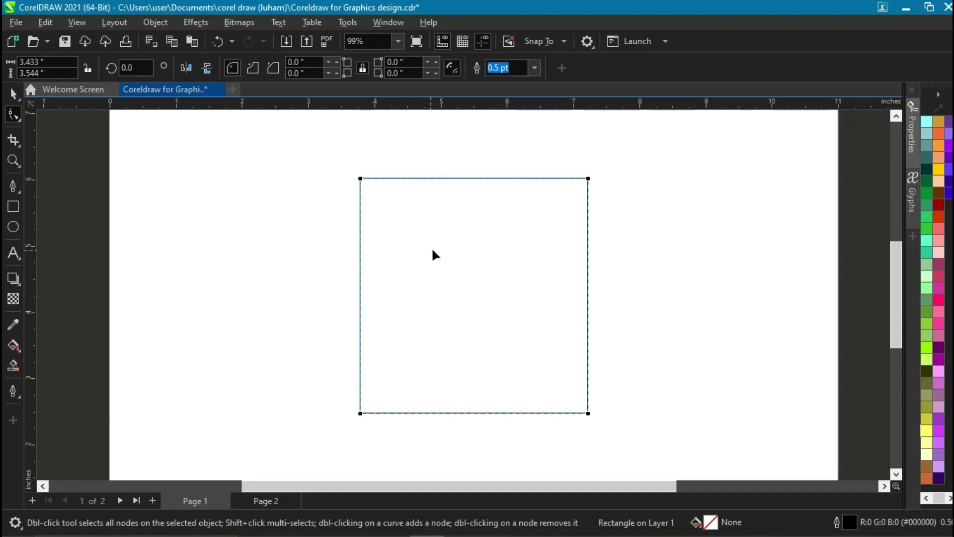
{"action": "key", "text": "space"}
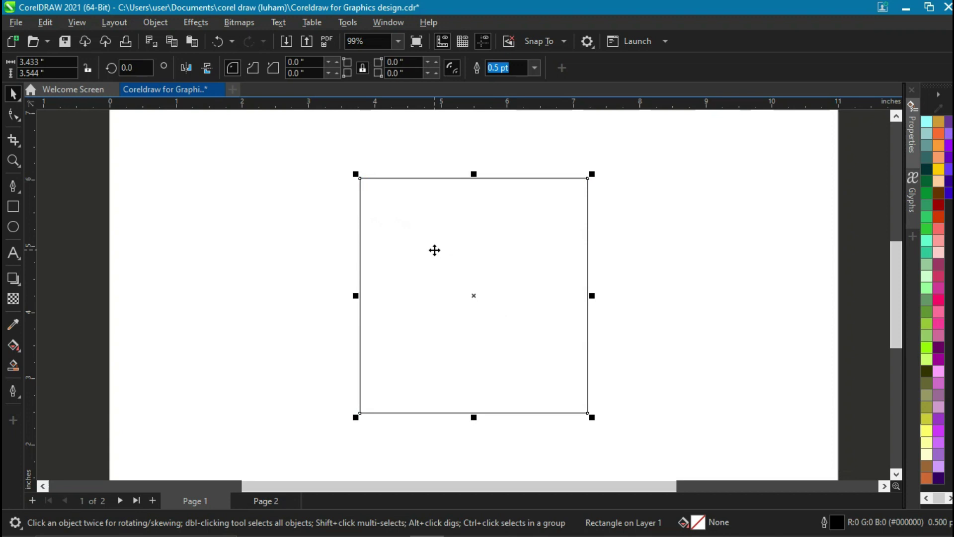
{"action": "key", "text": "F10"}
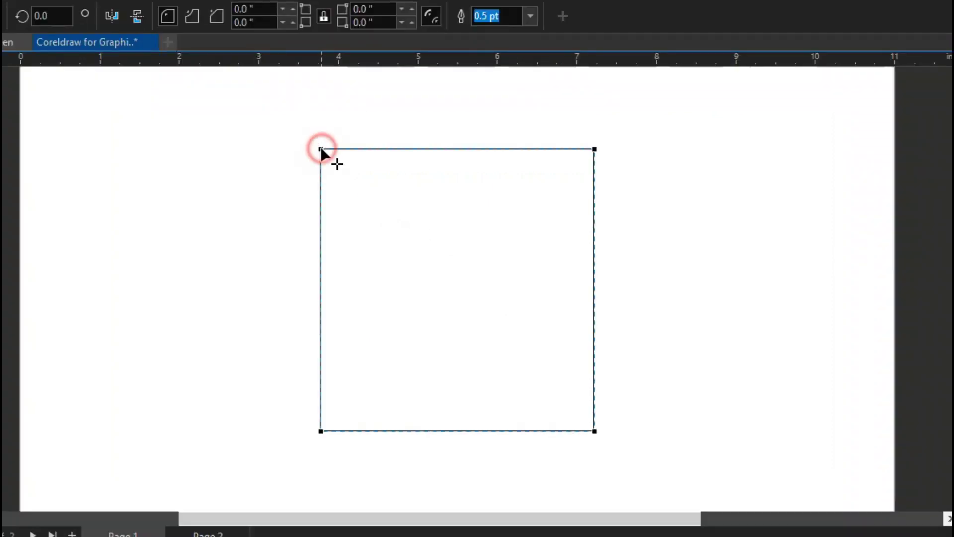
{"action": "left_click_drag", "start_coordinate": [360, 179], "coordinate": [345, 212]}
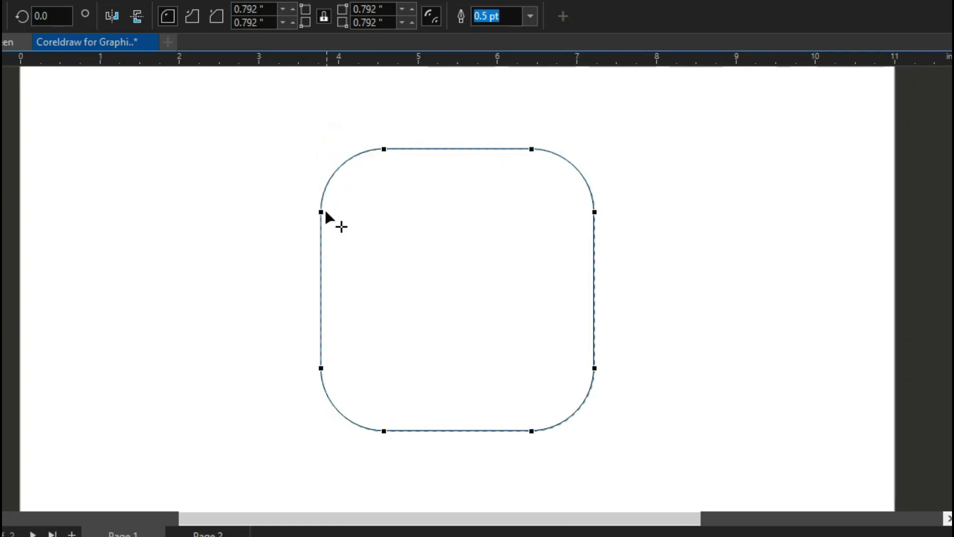
{"action": "left_click_drag", "start_coordinate": [322, 212], "coordinate": [326, 297]}
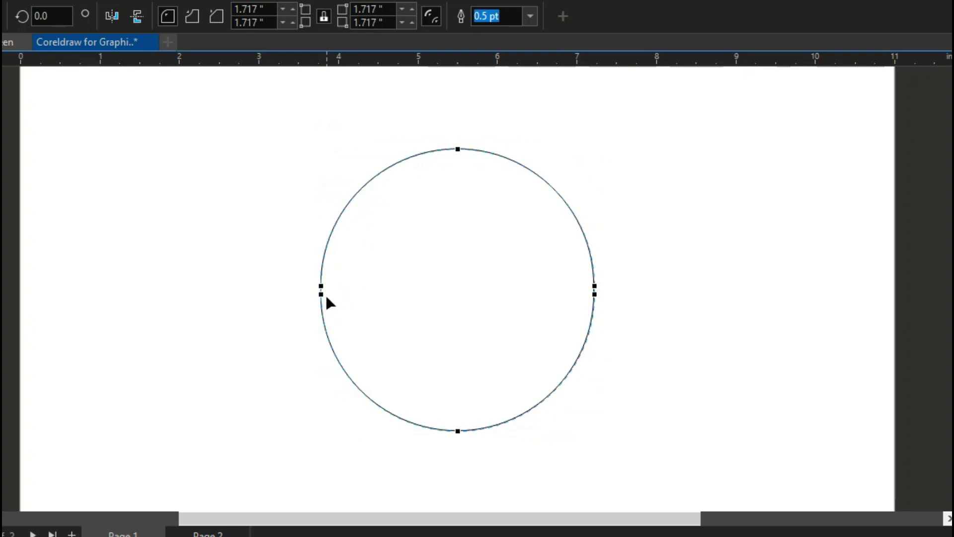
{"action": "key", "text": "ctrl+z"}
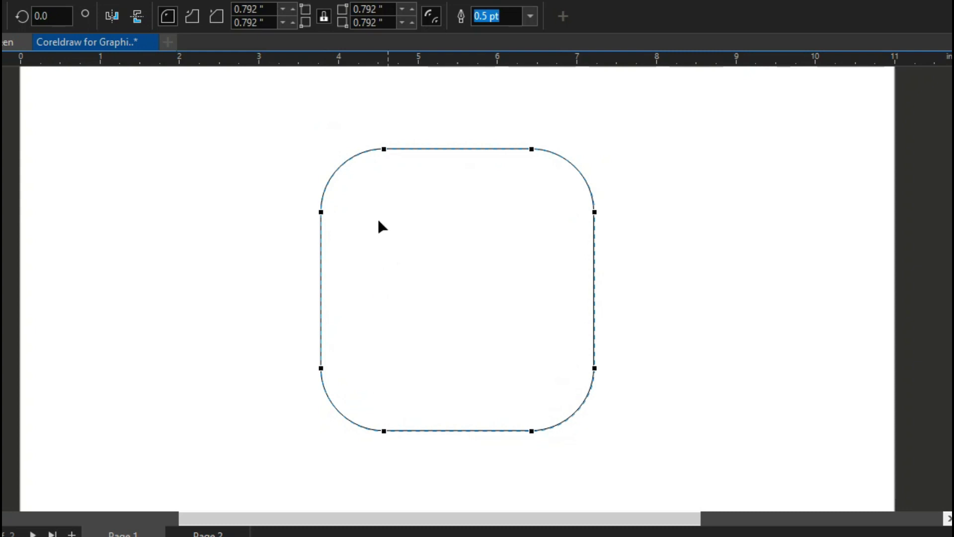
{"action": "key", "text": "ctrl+z"}
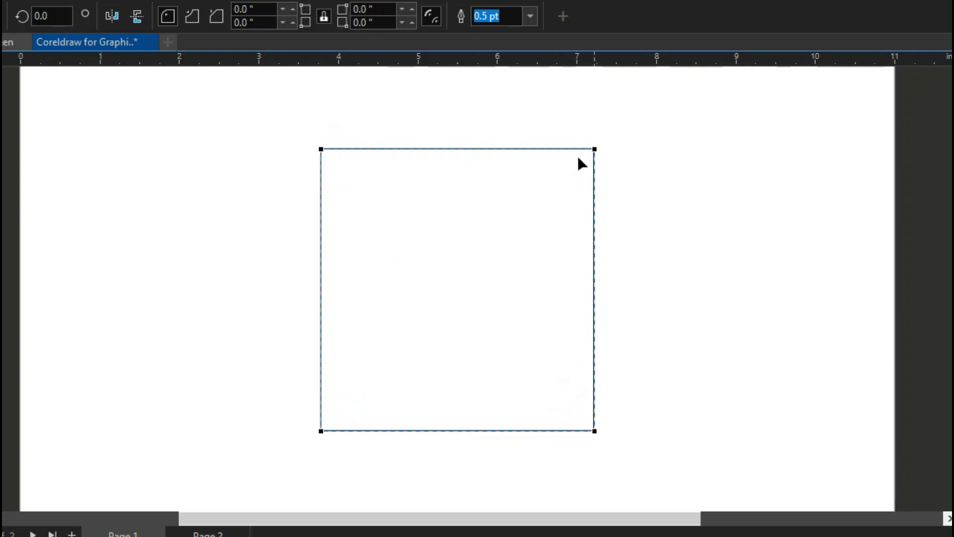
{"action": "left_click_drag", "start_coordinate": [327, 171], "coordinate": [341, 199]}
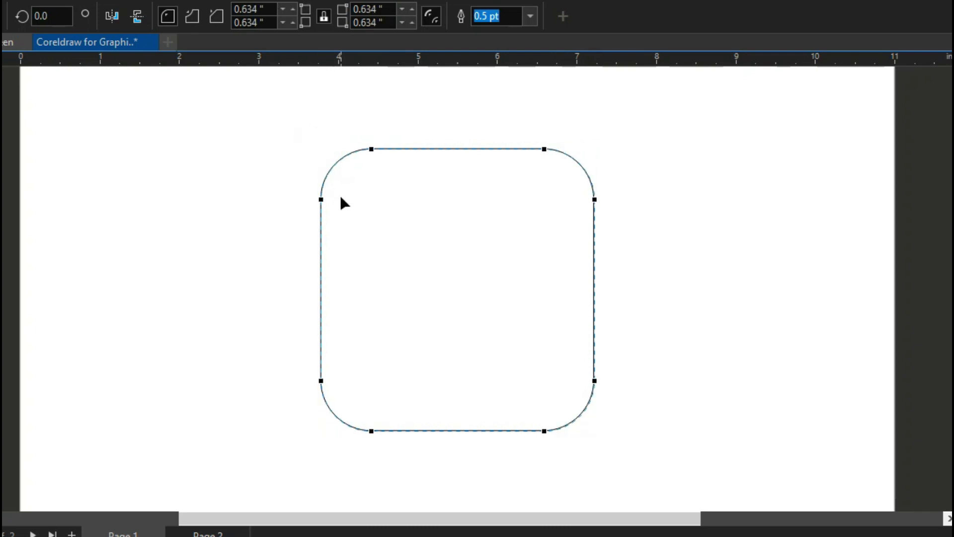
{"action": "key", "text": "ctrl+z"}
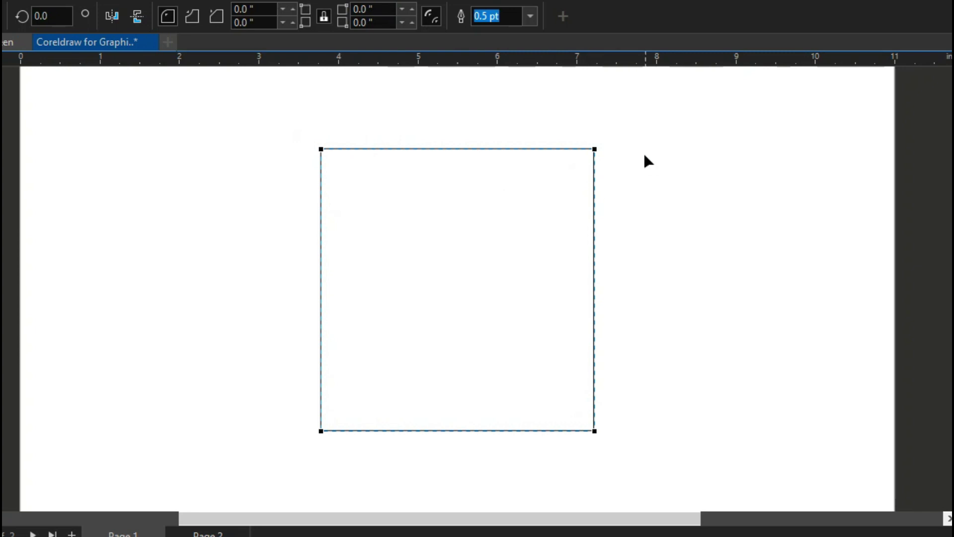
Round only the rectangle's upper-right corner to a radius of about 1.62 inches and undo it
{"action": "left_click", "coordinate": [596, 151]}
{"action": "left_click_drag", "start_coordinate": [594, 147], "coordinate": [502, 277]}
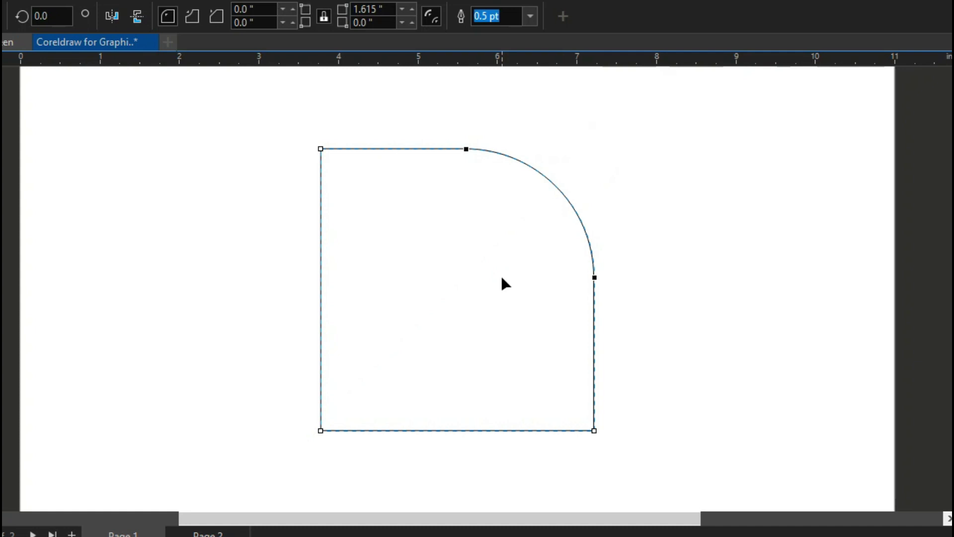
{"action": "key", "text": "ctrl+z"}
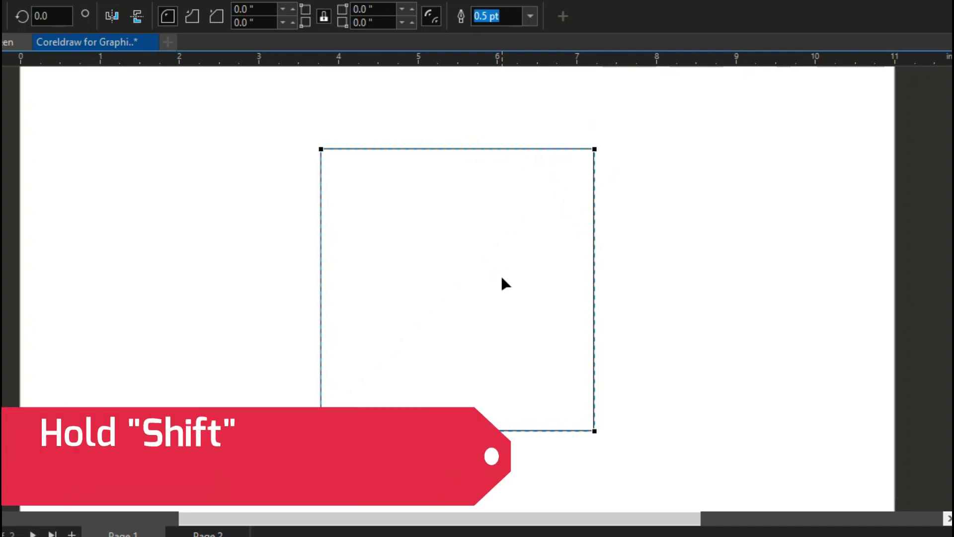
Round the rectangle's upper-right and lower-left corners together to about 1.72 inches and undo it
{"action": "left_click", "coordinate": [595, 149]}
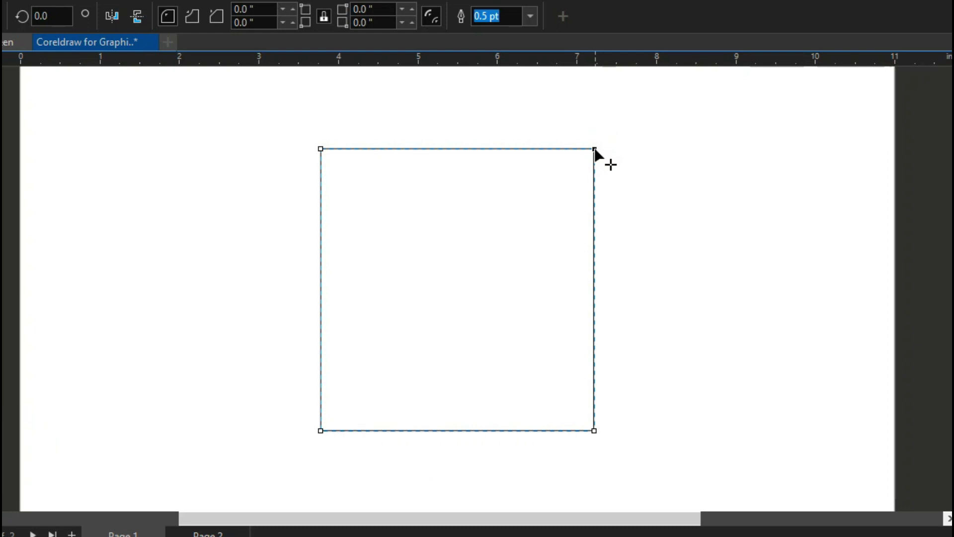
{"action": "left_click", "coordinate": [320, 431]}
{"action": "left_click_drag", "start_coordinate": [319, 431], "coordinate": [446, 279]}
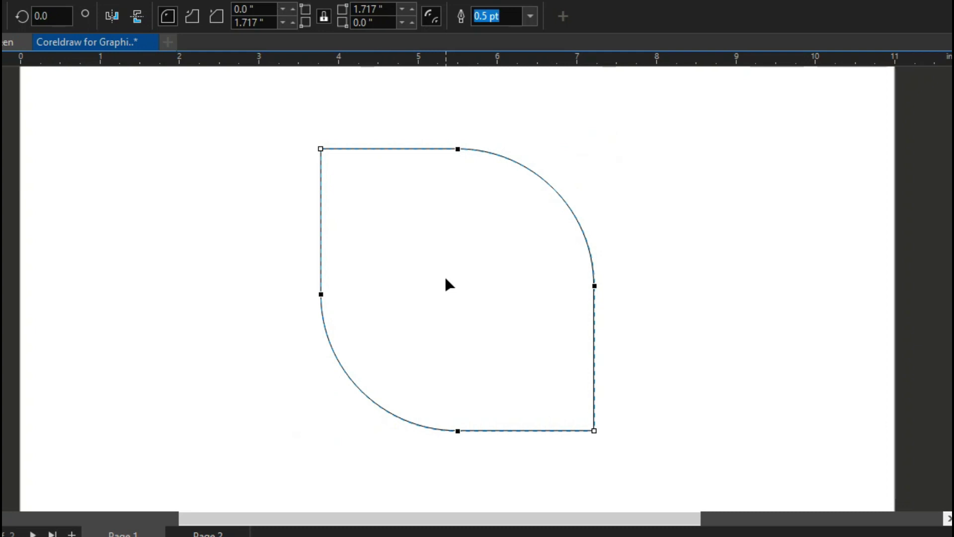
{"action": "key", "text": "ctrl+z"}
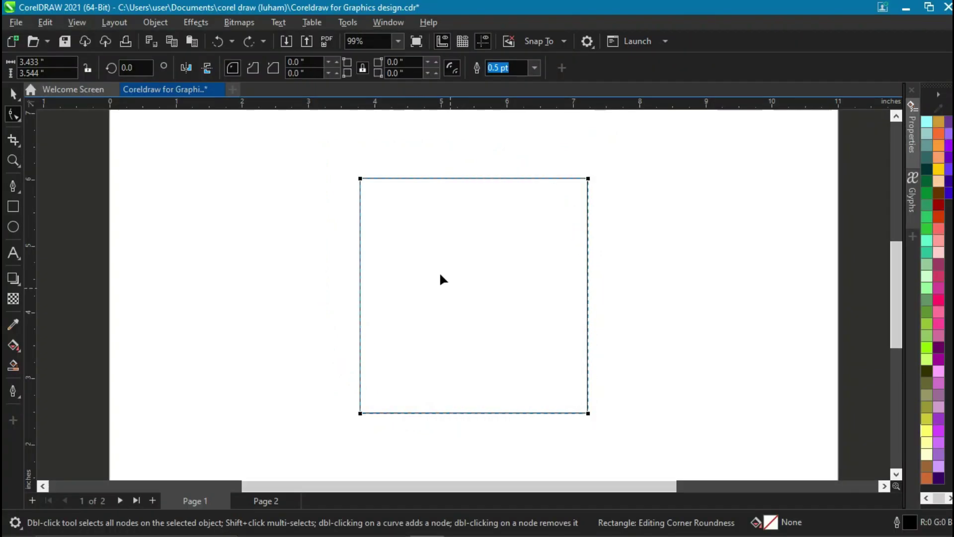
Convert the rectangle to curves and select its upper-left and upper-right nodes one after the other
{"action": "right_click", "coordinate": [359, 178]}
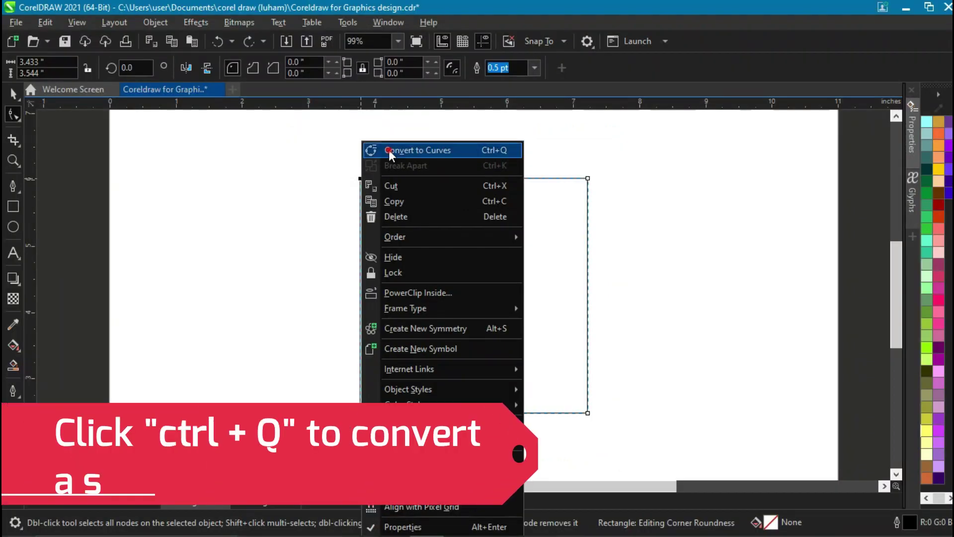
{"action": "left_click", "coordinate": [336, 95]}
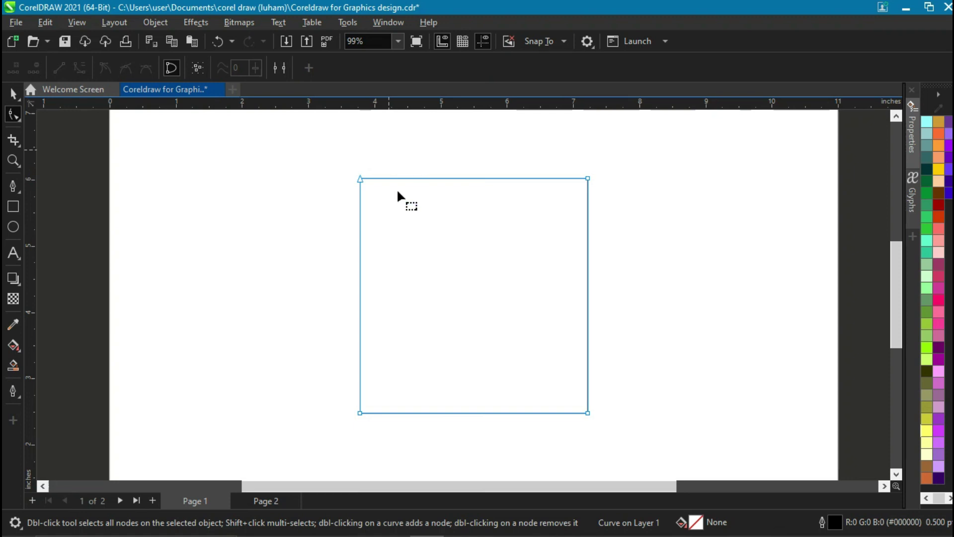
{"action": "left_click", "coordinate": [359, 178]}
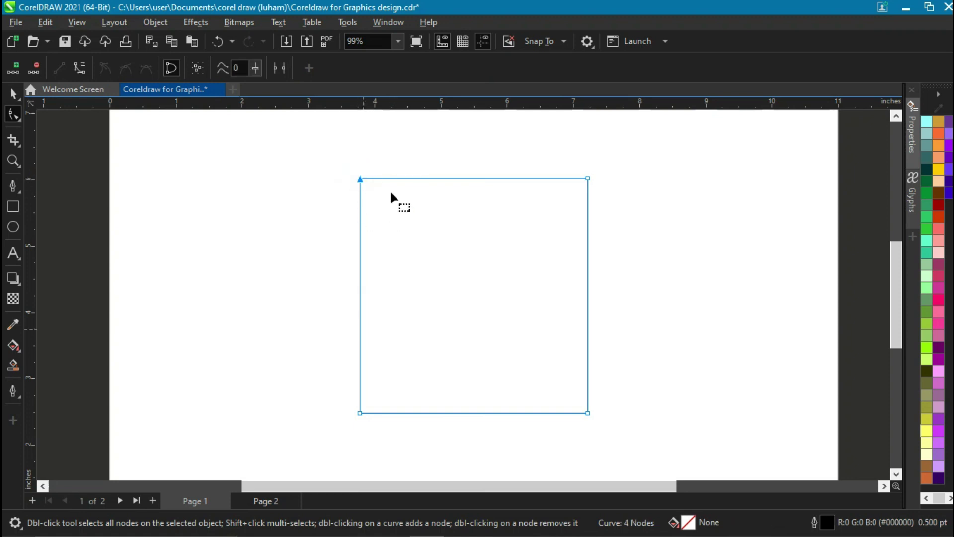
{"action": "left_click", "coordinate": [586, 179]}
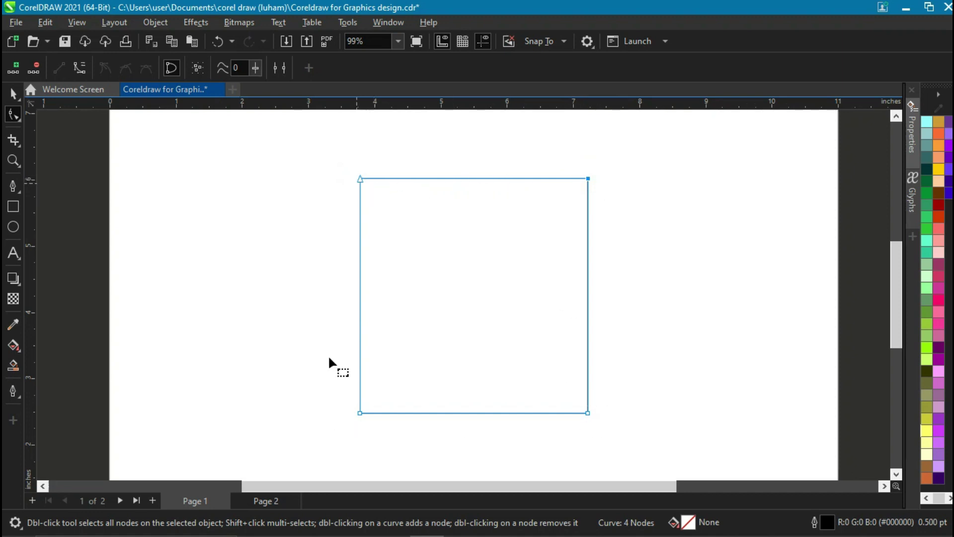
Break the curve apart at its upper-left node and pull the two end nodes away from each other
{"action": "left_click", "coordinate": [361, 180]}
{"action": "right_click", "coordinate": [362, 181]}
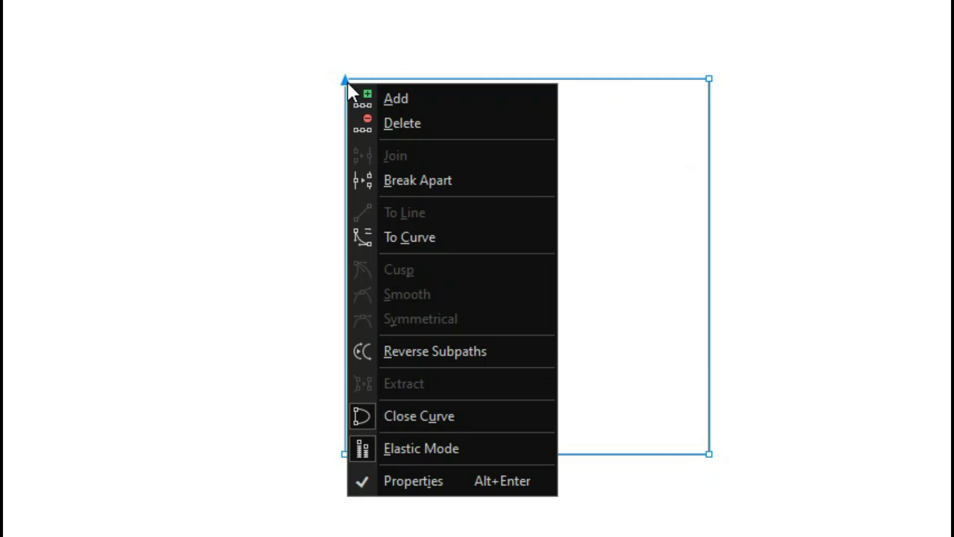
{"action": "left_click", "coordinate": [392, 179]}
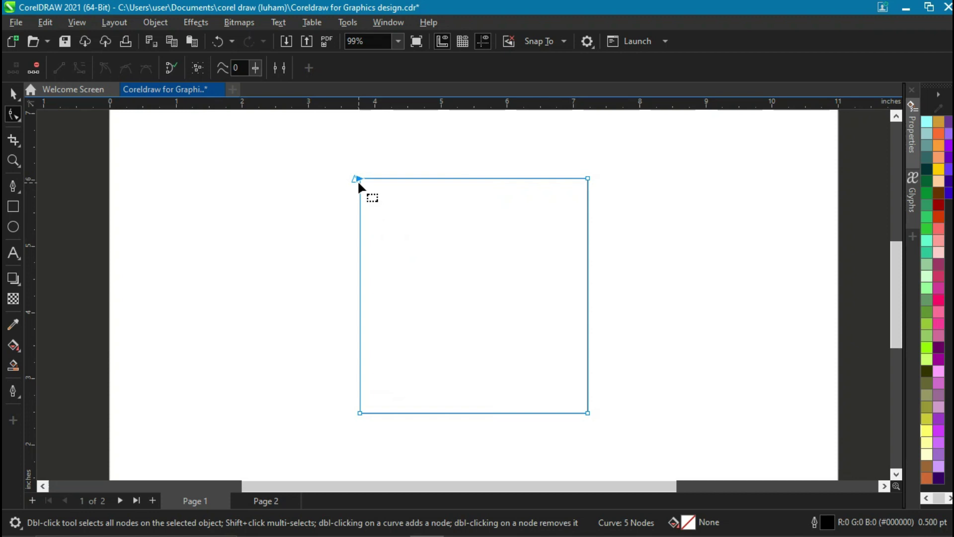
{"action": "left_click_drag", "start_coordinate": [357, 180], "coordinate": [324, 195]}
{"action": "left_click_drag", "start_coordinate": [396, 167], "coordinate": [393, 185]}
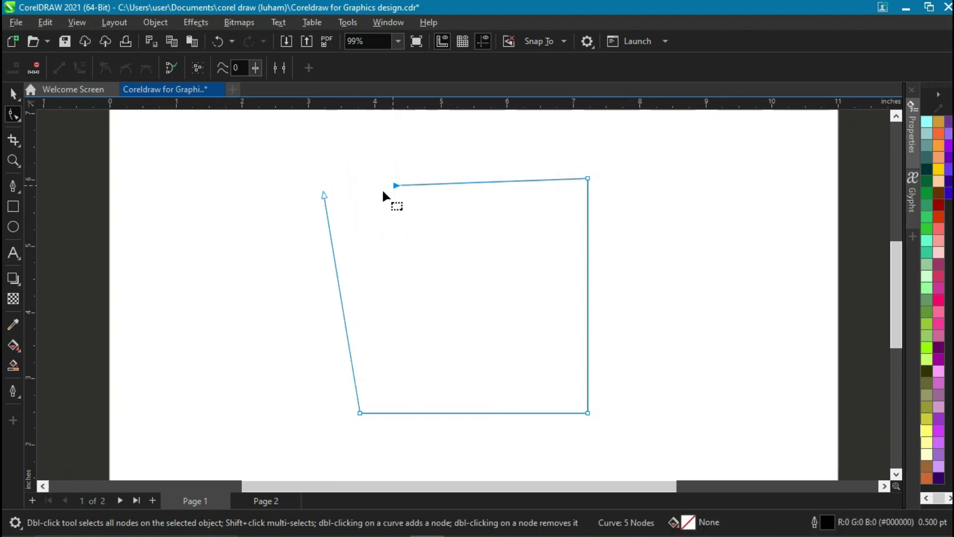
Select the curve's two open end nodes, join them and undo the join
{"action": "left_click", "coordinate": [323, 197]}
{"action": "left_click", "coordinate": [396, 185], "text": "shift"}
{"action": "right_click", "coordinate": [396, 187]}
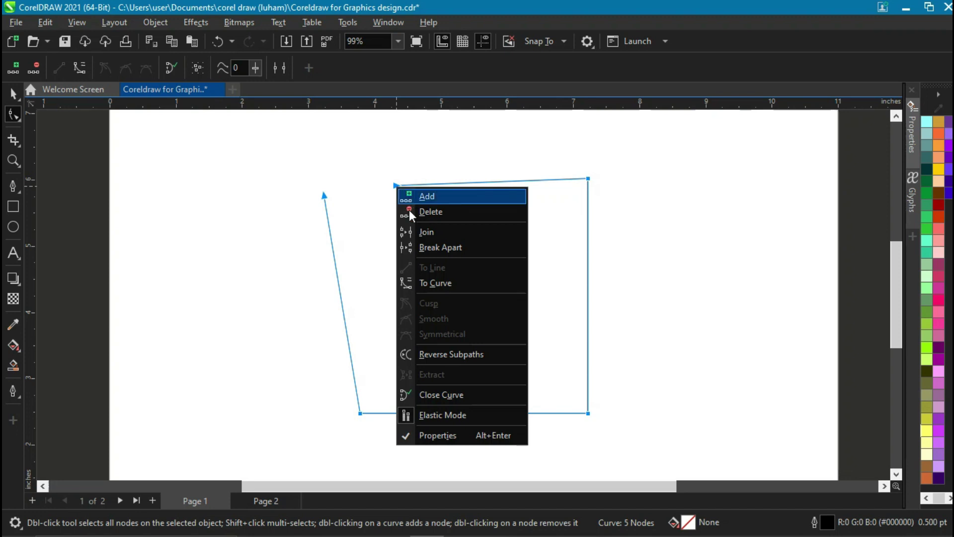
{"action": "left_click", "coordinate": [416, 234]}
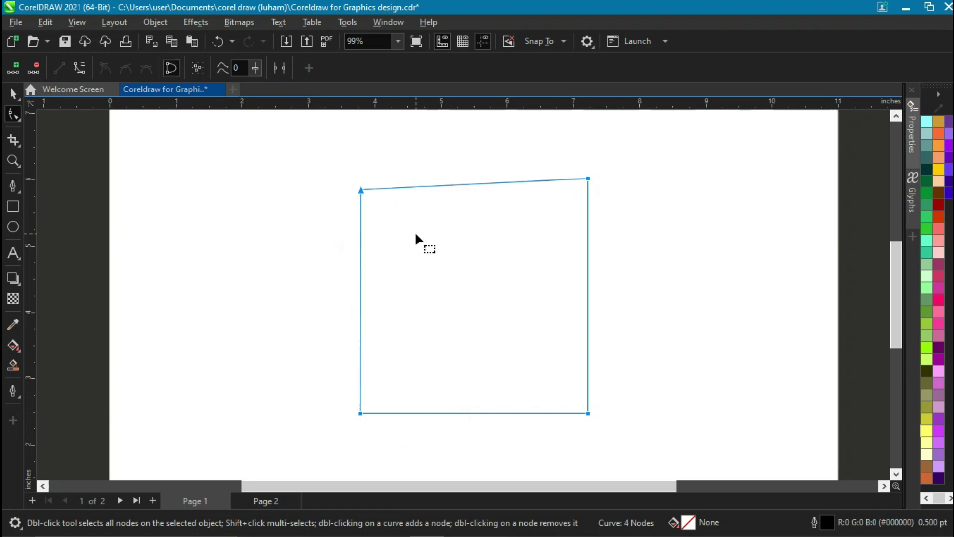
{"action": "key", "text": "ctrl+z"}
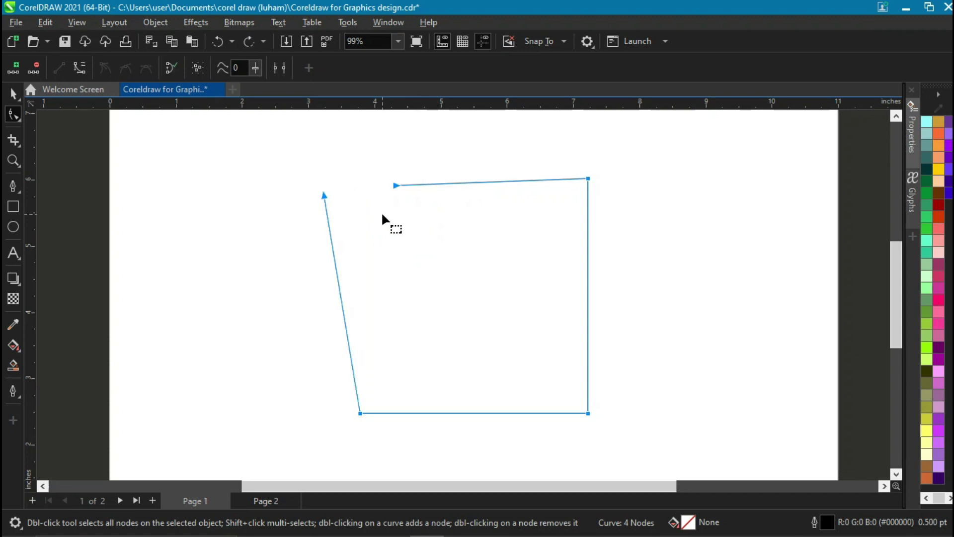
Redo and undo the node join repeatedly to compare the joined and open curve, leaving the join undone
{"action": "left_click", "coordinate": [248, 42]}
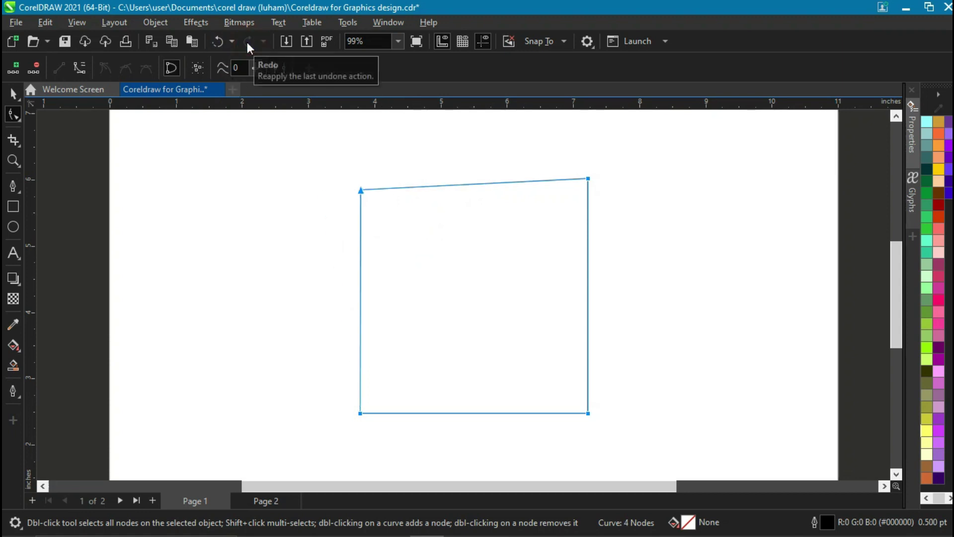
{"action": "key", "text": "ctrl+z"}
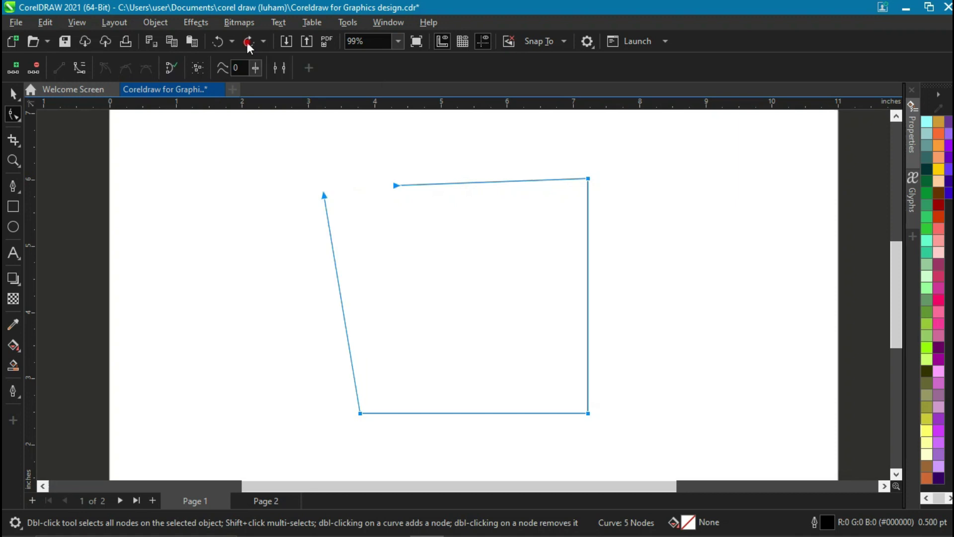
{"action": "left_click", "coordinate": [247, 41]}
{"action": "key", "text": "ctrl+z"}
{"action": "left_click", "coordinate": [247, 42]}
{"action": "key", "text": "ctrl+z"}
Select both open end nodes, connect them with Close Curve and undo the closing
{"action": "left_click", "coordinate": [330, 152]}
{"action": "left_click", "coordinate": [325, 197]}
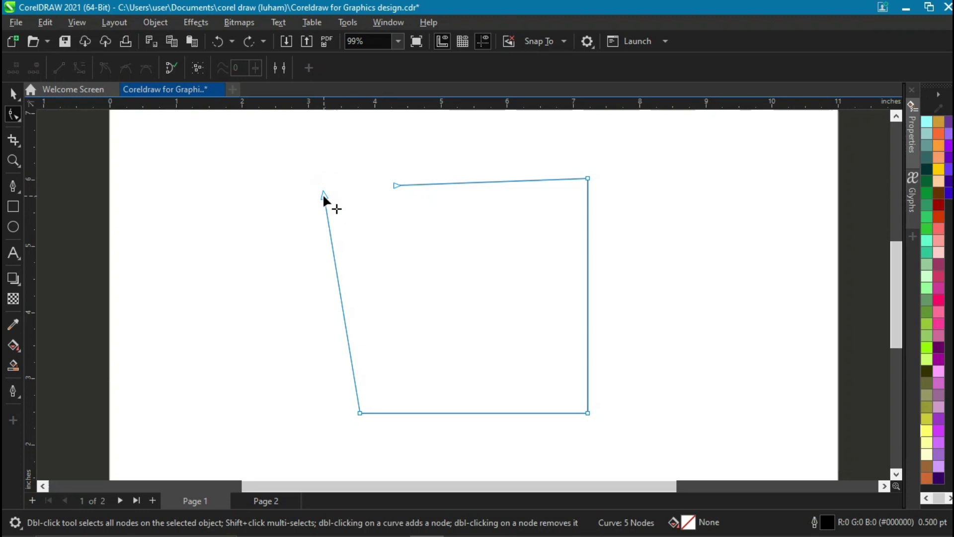
{"action": "left_click", "coordinate": [324, 195]}
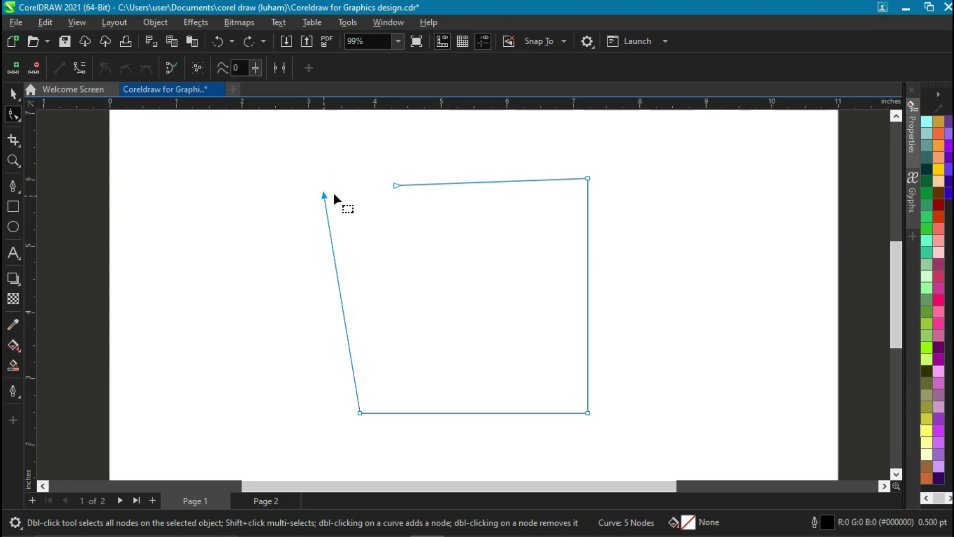
{"action": "left_click", "coordinate": [397, 185], "text": "shift"}
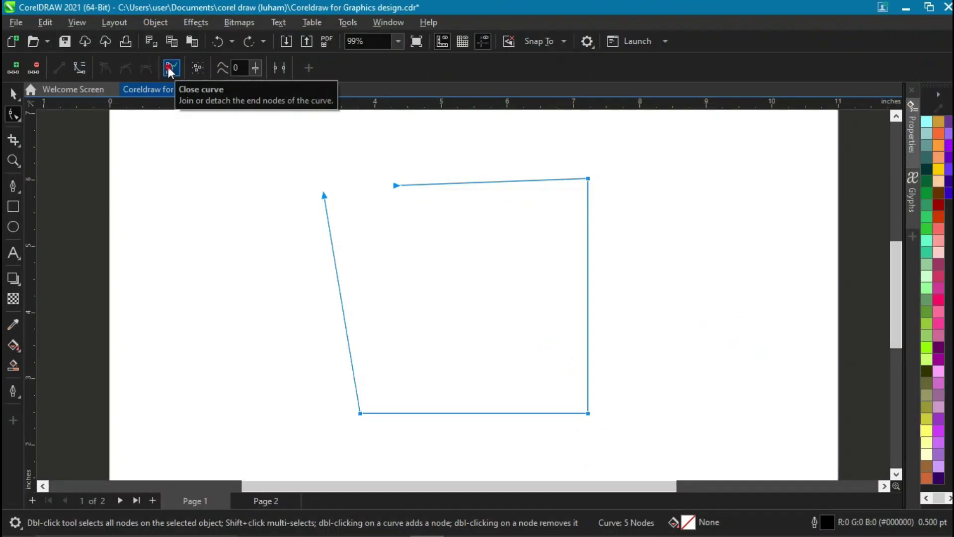
{"action": "left_click", "coordinate": [169, 69]}
{"action": "left_click", "coordinate": [212, 41]}
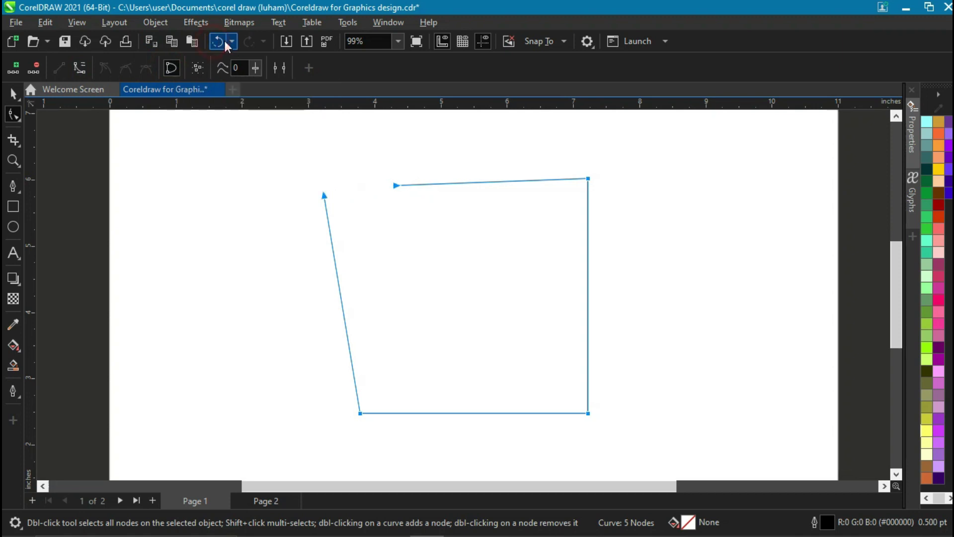
Redo and undo the curve closing to compare the closed and open curve, leaving the closing redone
{"action": "left_click", "coordinate": [249, 40]}
{"action": "left_click", "coordinate": [219, 41]}
{"action": "left_click", "coordinate": [247, 41]}
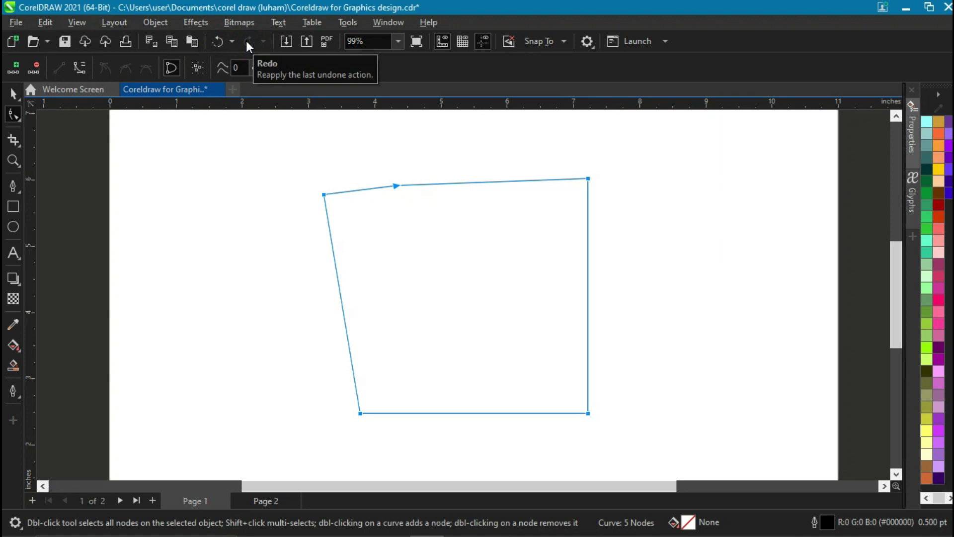
Undo the curve closing, the node moves and the break to restore the original closed square curve, and deselect it
{"action": "key", "text": "ctrl+z"}
{"action": "key", "text": "ctrl+z"}
{"action": "key", "text": "ctrl+z"}
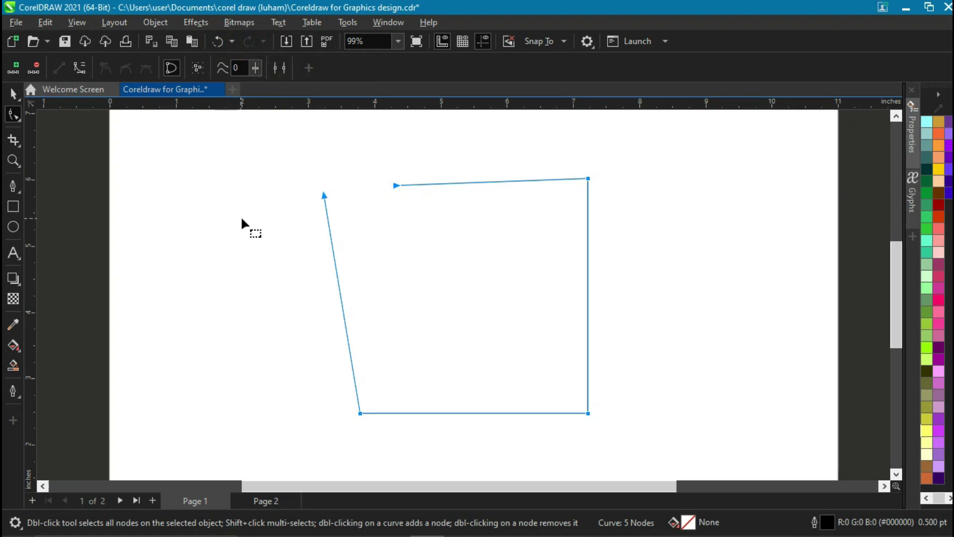
{"action": "key", "text": "ctrl+shift+z"}
{"action": "key", "text": "ctrl+shift+z"}
{"action": "key", "text": "ctrl+shift+z"}
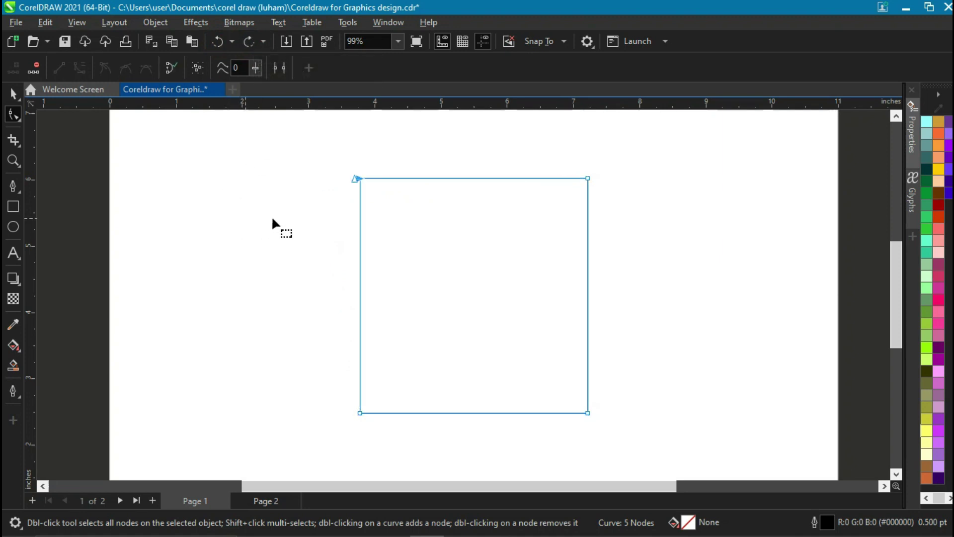
{"action": "right_click", "coordinate": [359, 177]}
{"action": "left_click", "coordinate": [451, 160]}
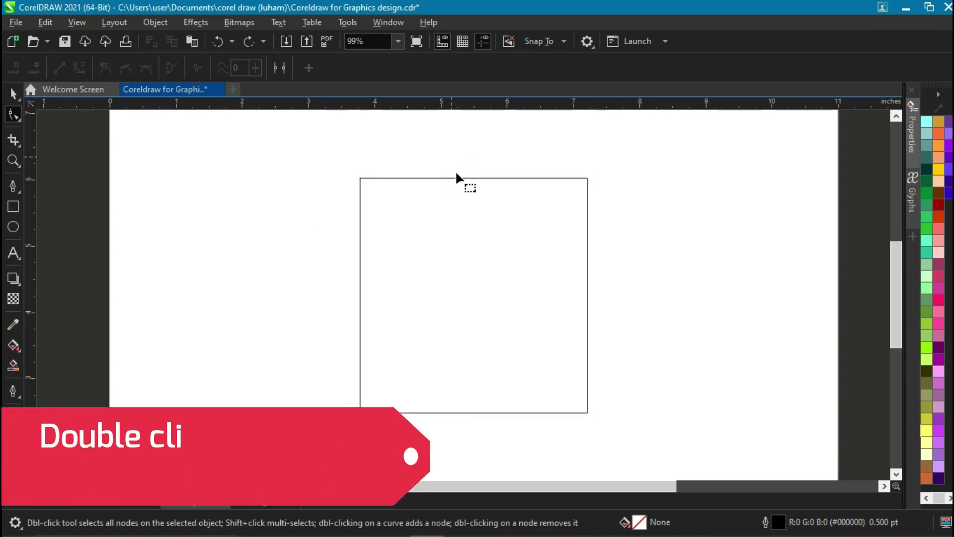
Select the square curve with the Shape tool and add two nodes on its top edge, one toward each corner
{"action": "left_click", "coordinate": [456, 178]}
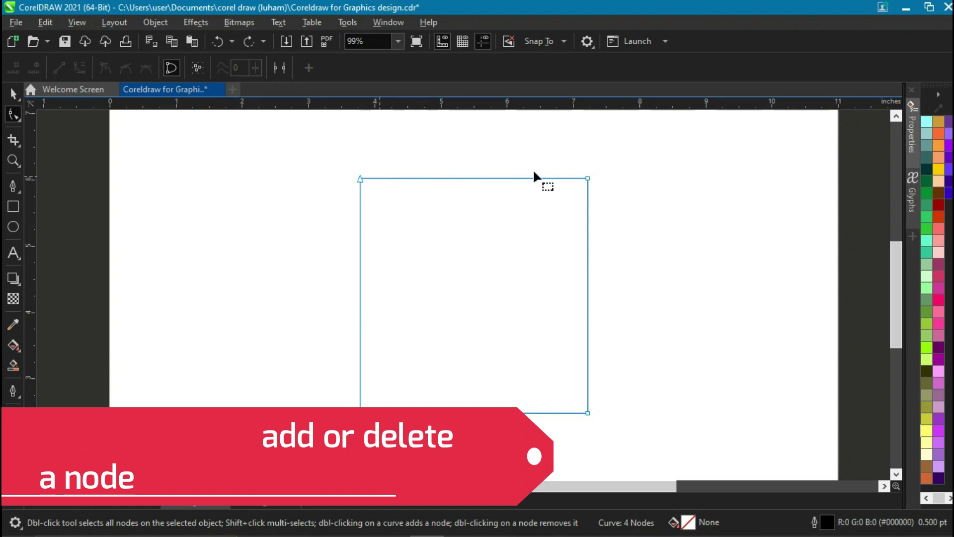
{"action": "left_click", "coordinate": [422, 178]}
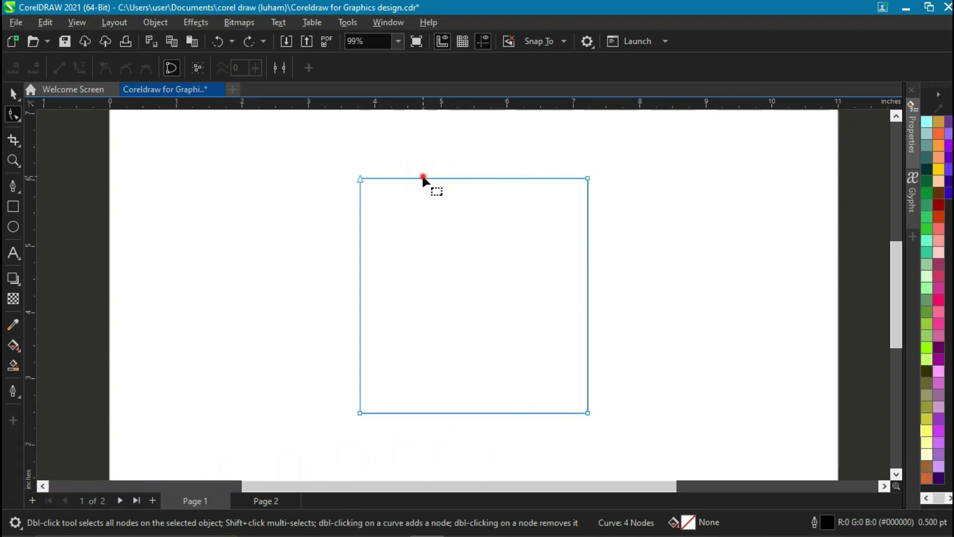
{"action": "double_click", "coordinate": [422, 177]}
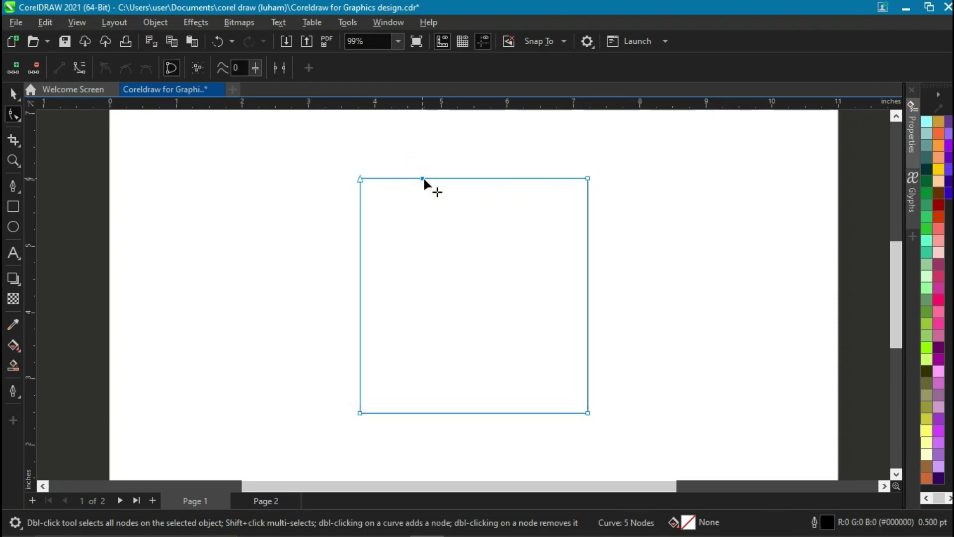
{"action": "double_click", "coordinate": [514, 178]}
Add a node midway between the two added nodes on the top edge and delete it again
{"action": "left_click", "coordinate": [469, 179]}
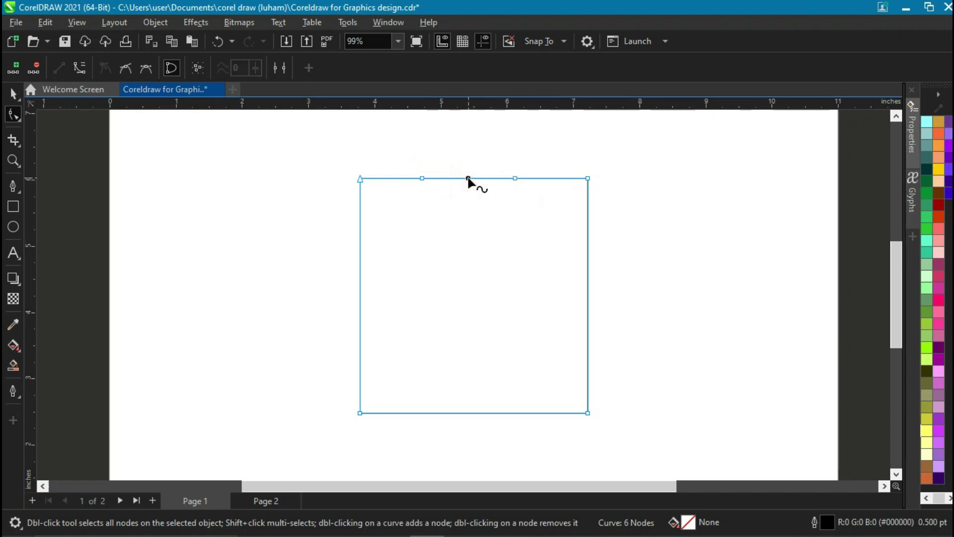
{"action": "left_click", "coordinate": [475, 198]}
{"action": "double_click", "coordinate": [467, 178]}
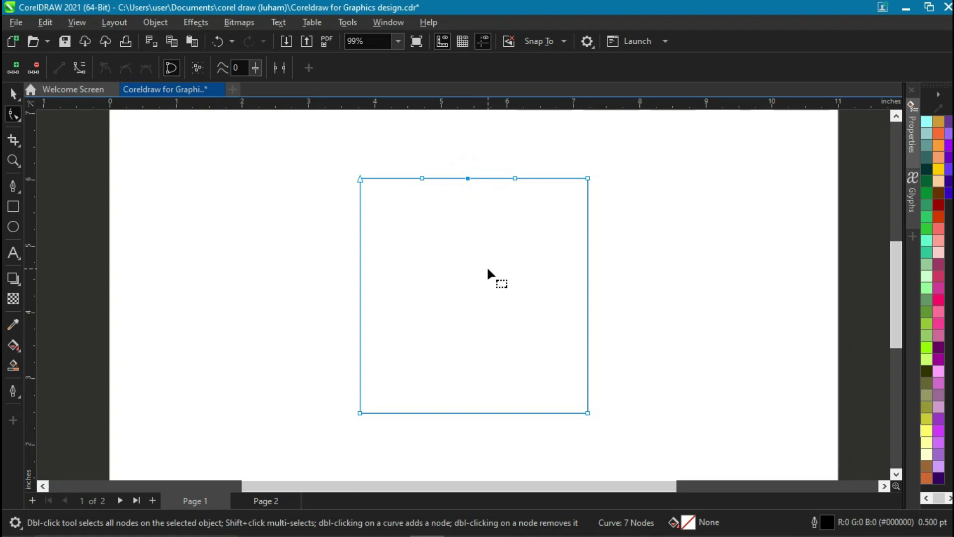
{"action": "double_click", "coordinate": [467, 179]}
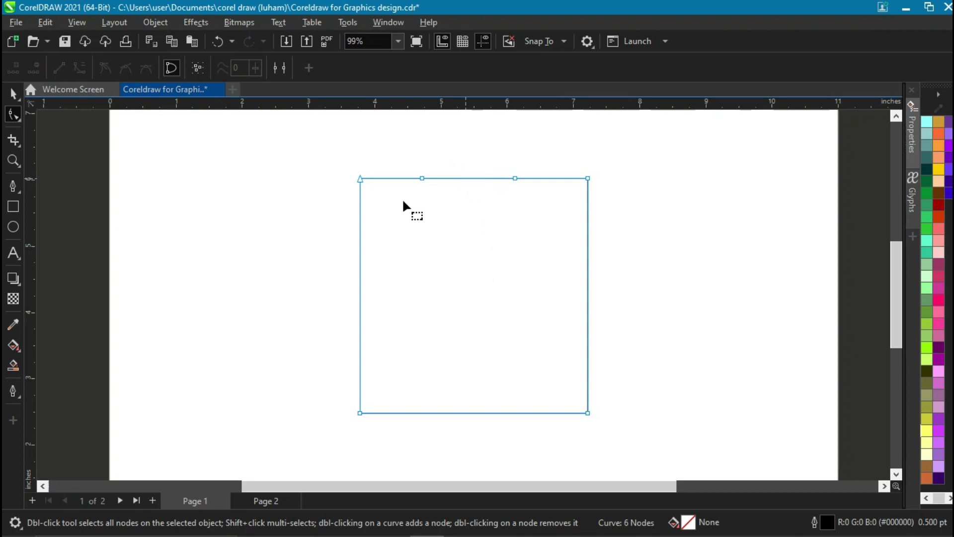
Pull the left added node straight down to form a notch and move the right one about 0.475 in to the left
{"action": "left_click", "coordinate": [422, 178]}
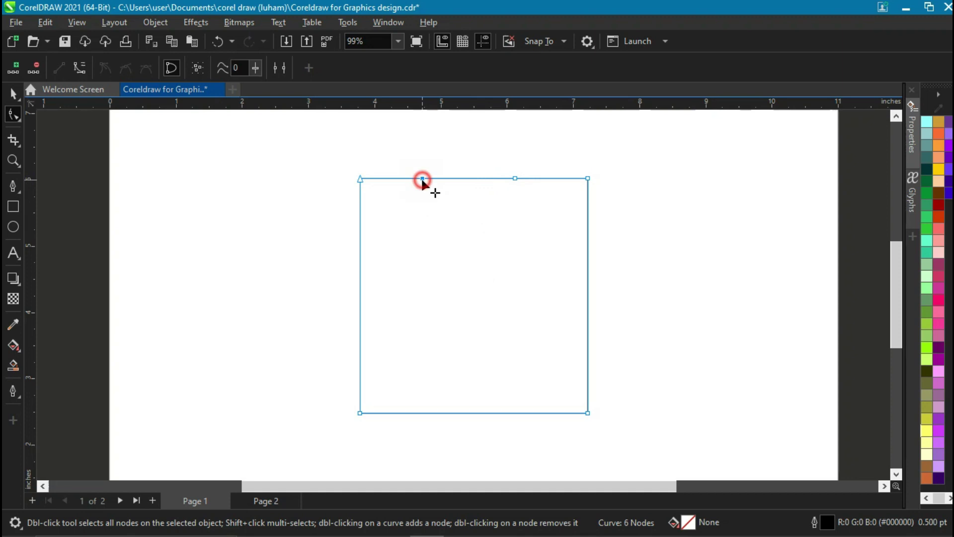
{"action": "left_click_drag", "start_coordinate": [422, 180], "coordinate": [423, 240]}
{"action": "left_click_drag", "start_coordinate": [515, 179], "coordinate": [484, 179]}
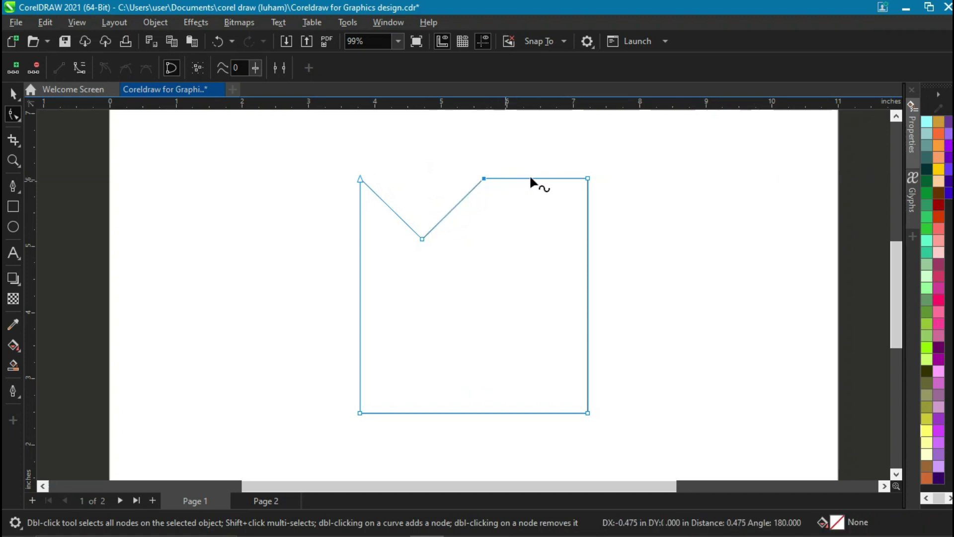
Add a node between the middle peak and right corner, pull it down into a second notch, and fine-tune the peak and notches
{"action": "double_click", "coordinate": [536, 177]}
{"action": "left_click_drag", "start_coordinate": [536, 178], "coordinate": [536, 241]}
{"action": "left_click_drag", "start_coordinate": [484, 180], "coordinate": [477, 179]}
{"action": "left_click", "coordinate": [423, 239]}
{"action": "left_click_drag", "start_coordinate": [426, 241], "coordinate": [426, 247]}
{"action": "left_click_drag", "start_coordinate": [537, 241], "coordinate": [533, 238]}
Raise both bottom corner nodes of the crown by about 1 in to shorten its body
{"action": "scroll", "coordinate": [447, 413], "scroll_direction": "down", "scroll_amount": 1}
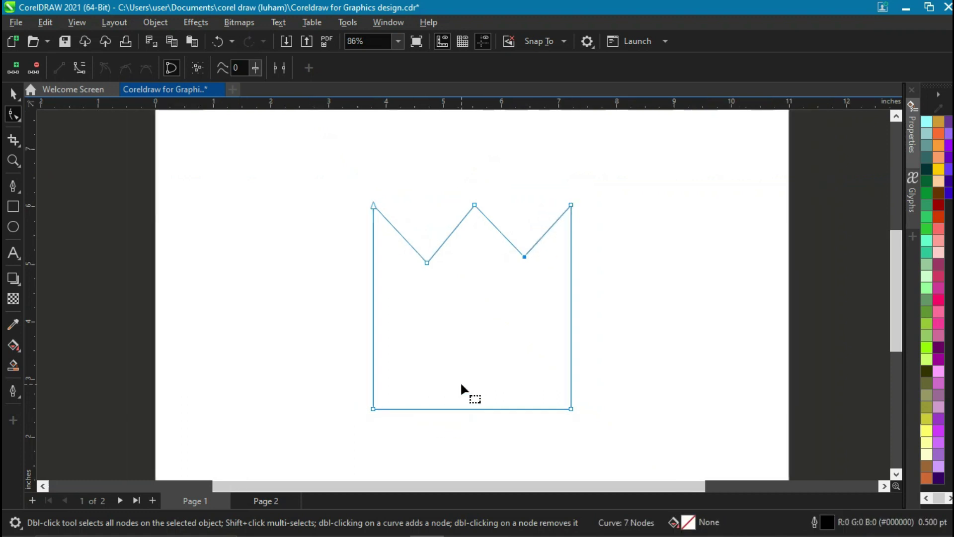
{"action": "left_click_drag", "start_coordinate": [374, 408], "coordinate": [373, 352]}
{"action": "left_click_drag", "start_coordinate": [570, 408], "coordinate": [571, 353]}
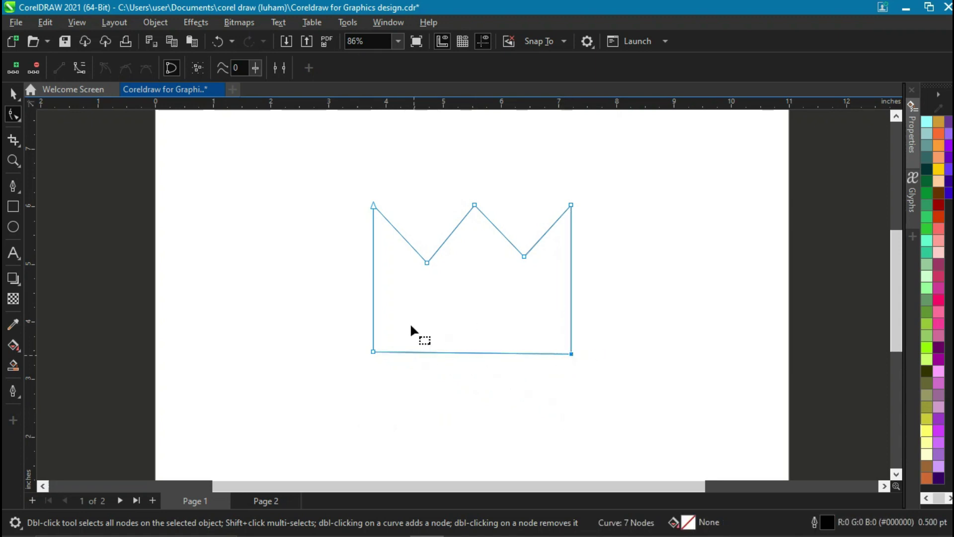
Convert the crown's bottom edge to a curve and bend it downward and then upward into a shallow arch
{"action": "left_click", "coordinate": [467, 353]}
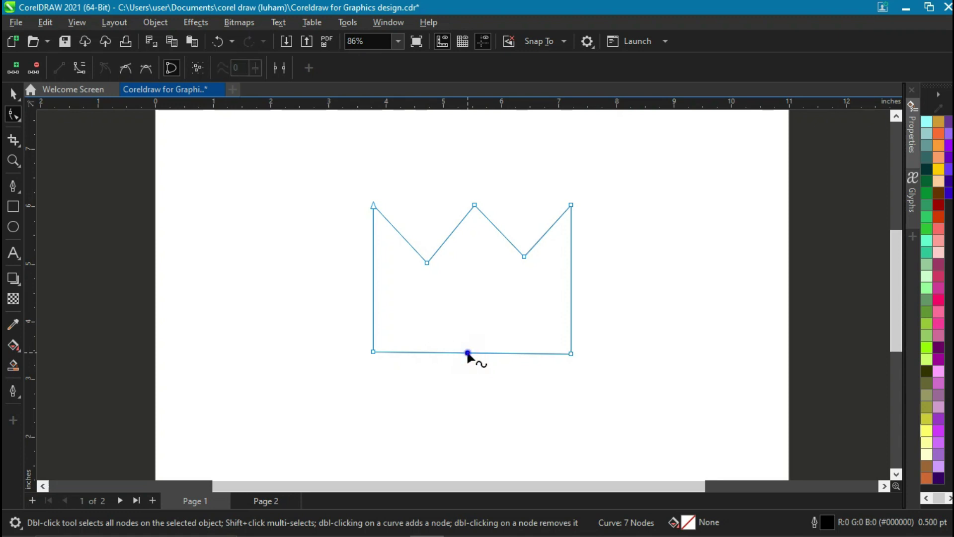
{"action": "right_click", "coordinate": [468, 354]}
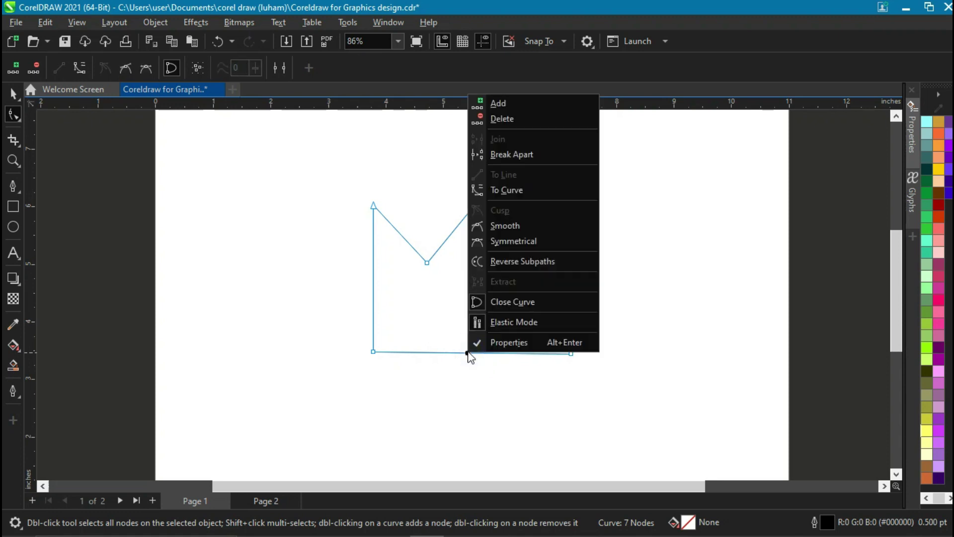
{"action": "left_click", "coordinate": [503, 190]}
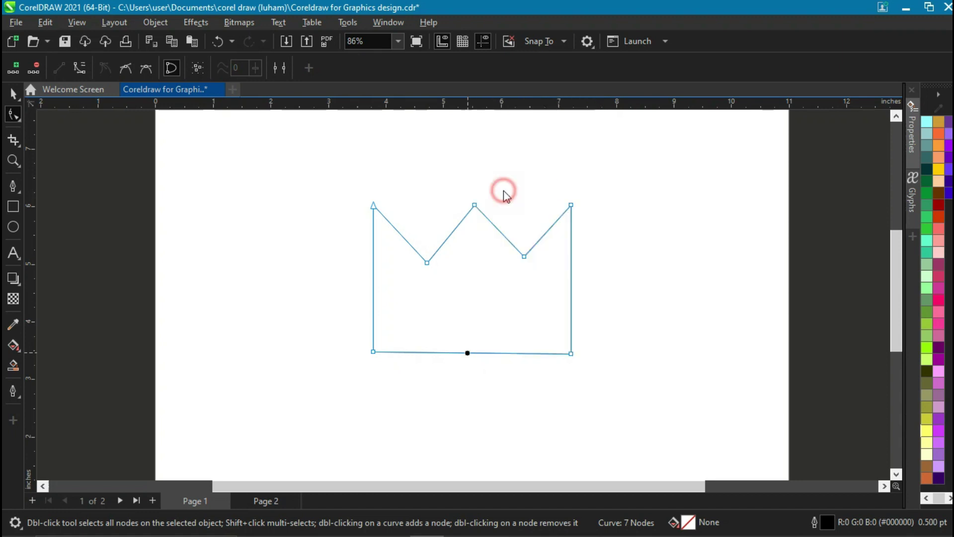
{"action": "left_click", "coordinate": [462, 352]}
{"action": "left_click_drag", "start_coordinate": [462, 353], "coordinate": [463, 393]}
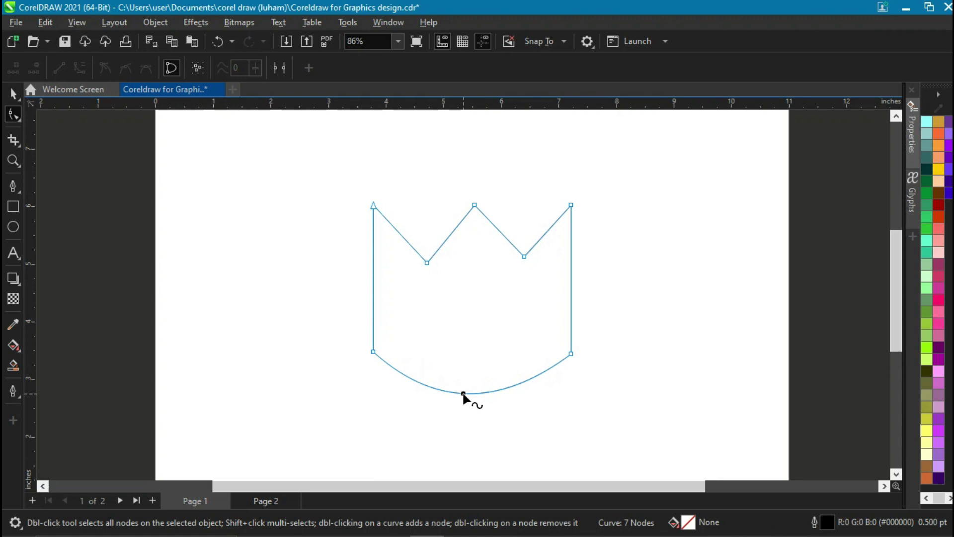
{"action": "left_click", "coordinate": [464, 393]}
{"action": "left_click_drag", "start_coordinate": [464, 394], "coordinate": [469, 334]}
Try reshaping the crown's bottom arch by pulling the control handles of both corner nodes downward, and undo the handle changes
{"action": "left_click", "coordinate": [373, 351]}
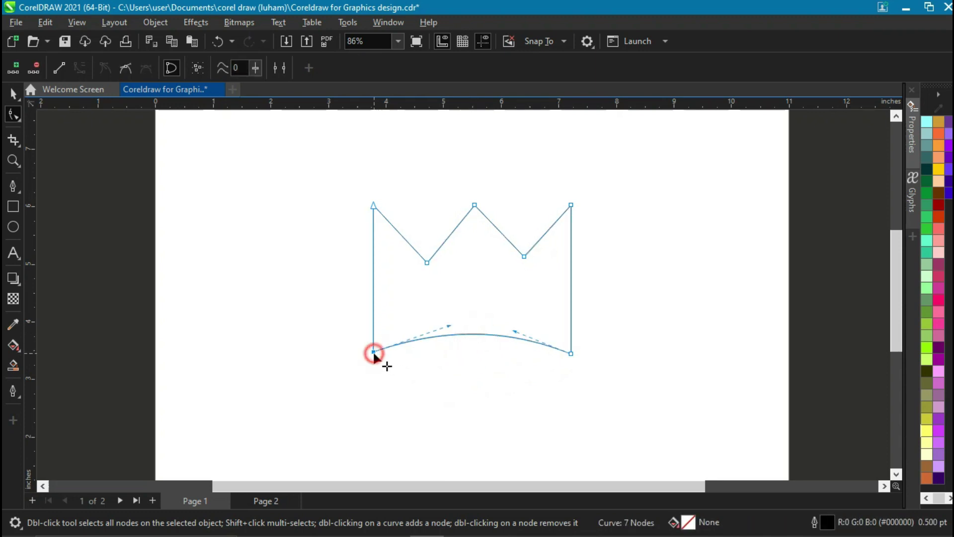
{"action": "left_click", "coordinate": [571, 354]}
{"action": "left_click_drag", "start_coordinate": [449, 325], "coordinate": [446, 310]}
{"action": "left_click_drag", "start_coordinate": [441, 406], "coordinate": [441, 406]}
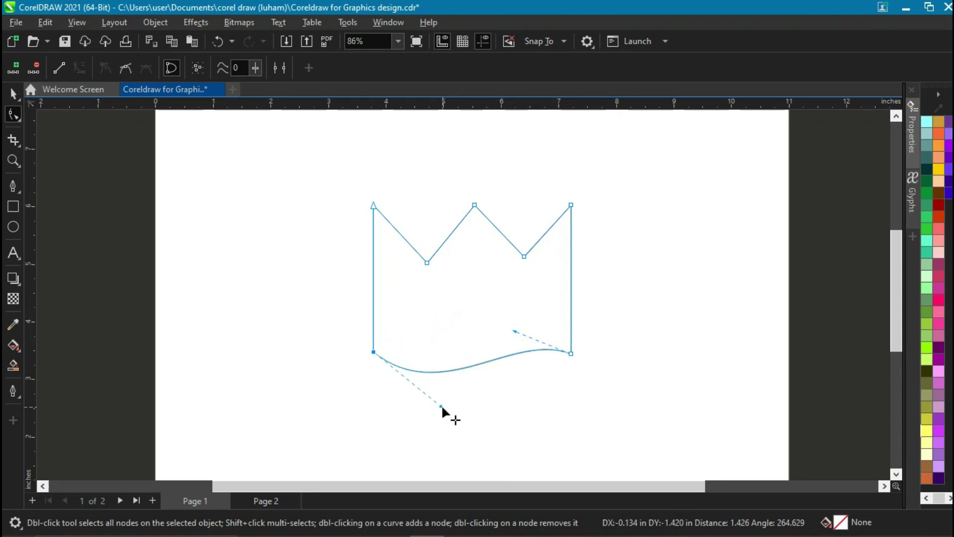
{"action": "left_click_drag", "start_coordinate": [515, 328], "coordinate": [532, 418]}
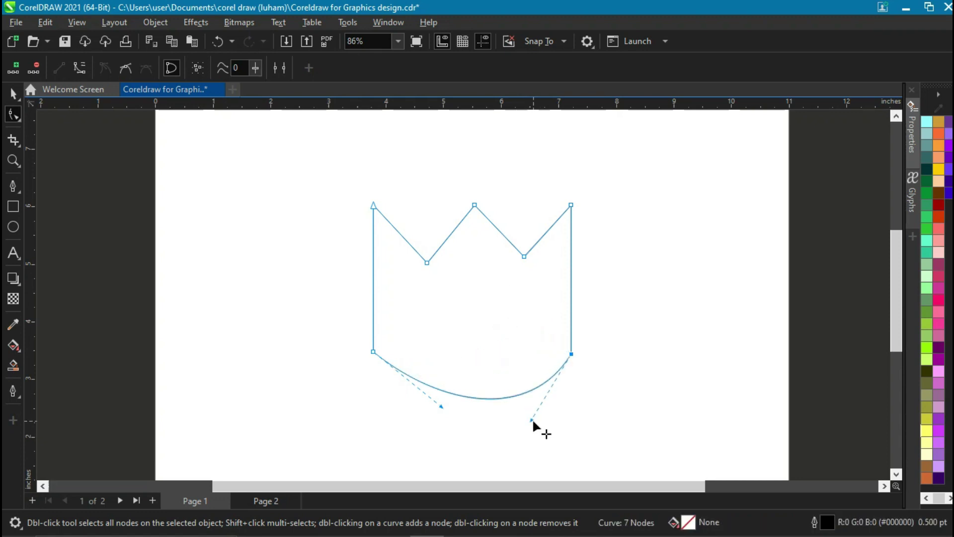
{"action": "key", "text": "ctrl+z"}
{"action": "key", "text": "ctrl+z"}
{"action": "key", "text": "ctrl+z"}
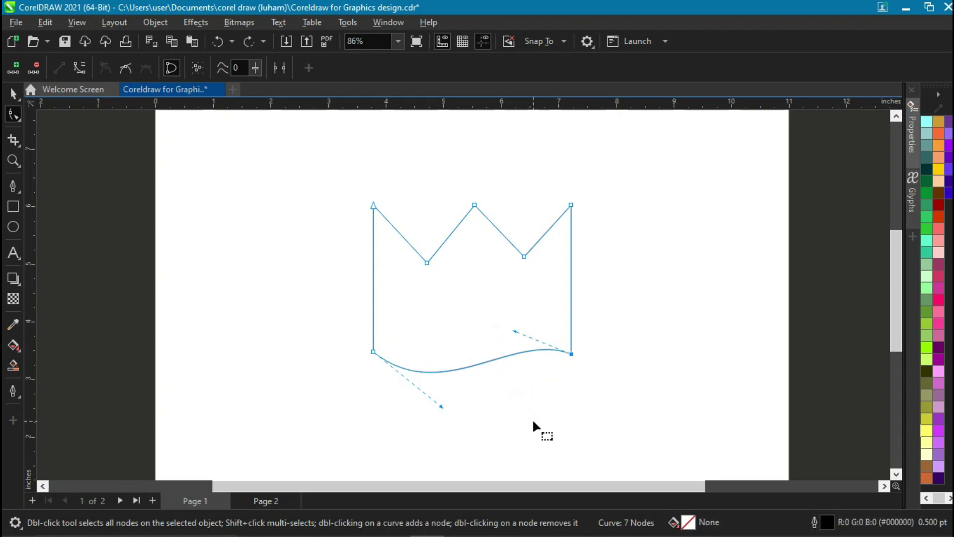
{"action": "left_click", "coordinate": [471, 337]}
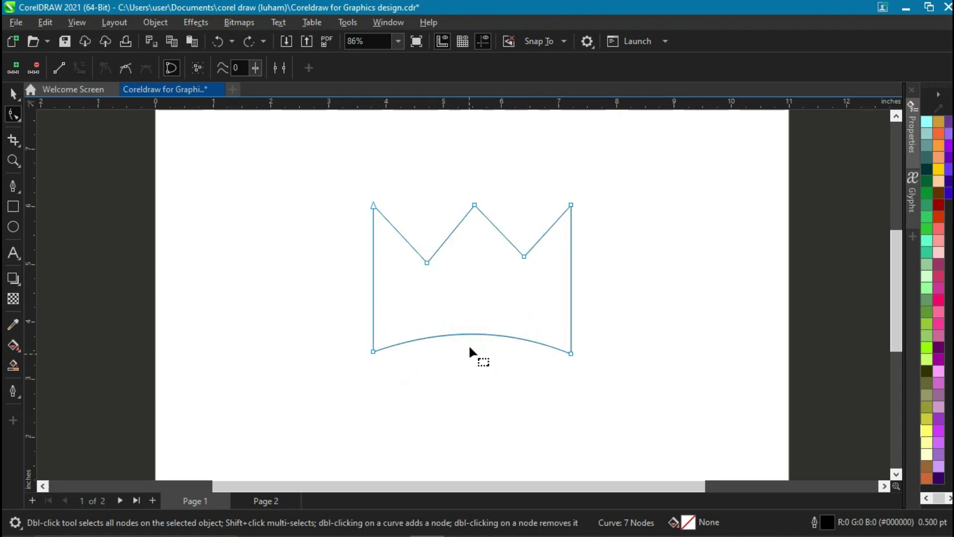
{"action": "left_click", "coordinate": [474, 333]}
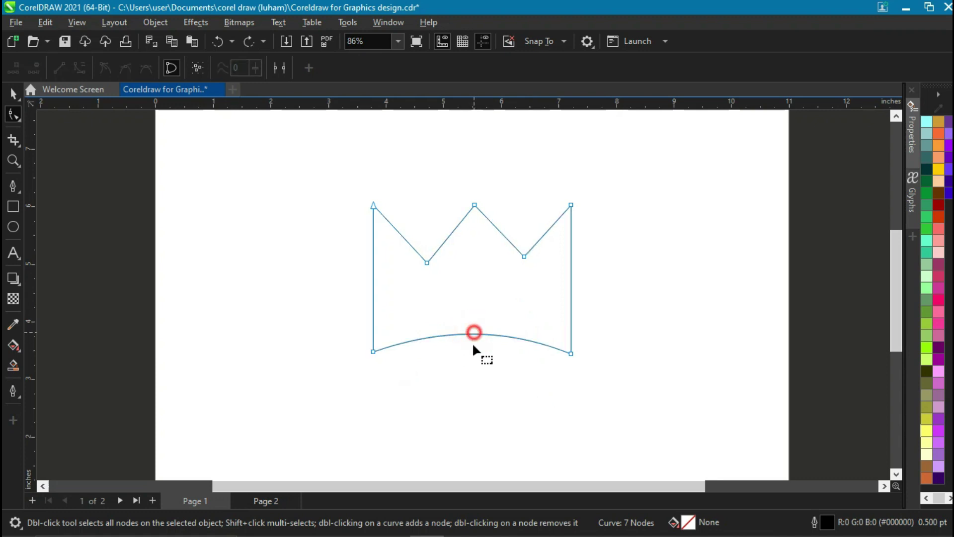
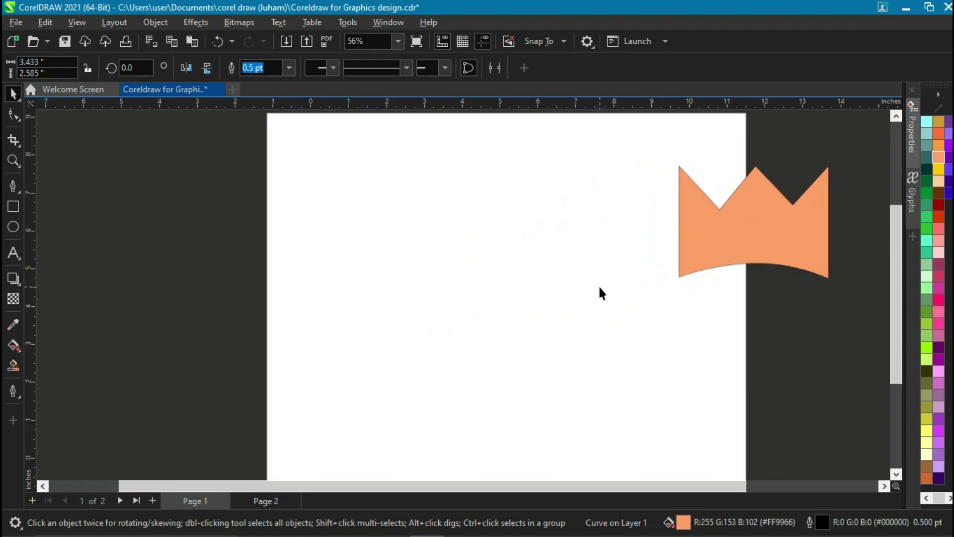
Draw a circle about 3.085 in in diameter on the page beside the crown and activate the Shape tool on it
{"action": "left_click", "coordinate": [13, 227]}
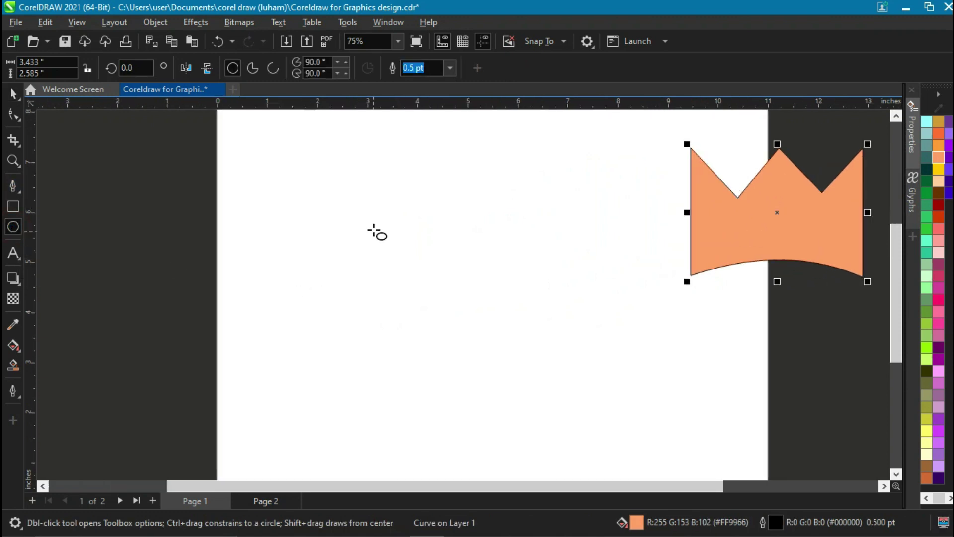
{"action": "left_click_drag", "start_coordinate": [380, 205], "coordinate": [458, 360]}
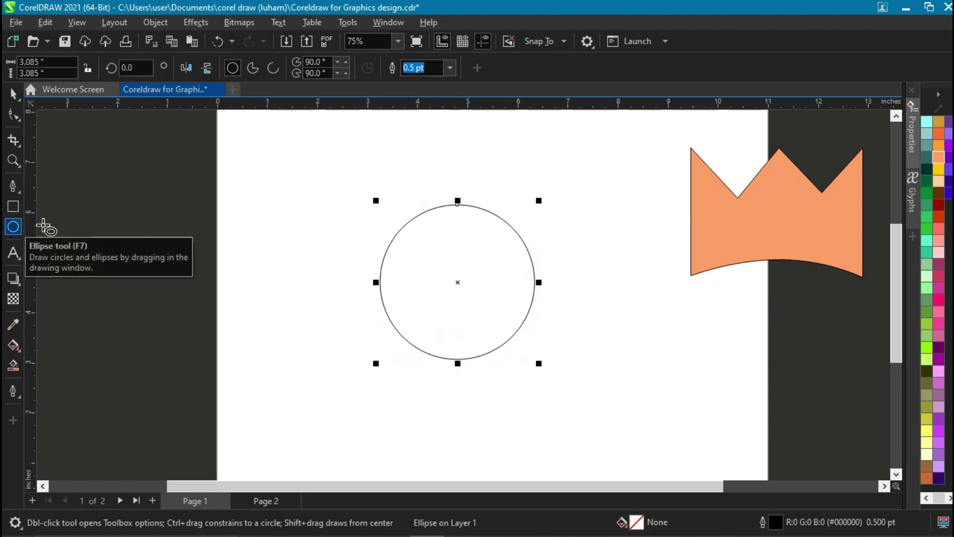
{"action": "left_click", "coordinate": [13, 94]}
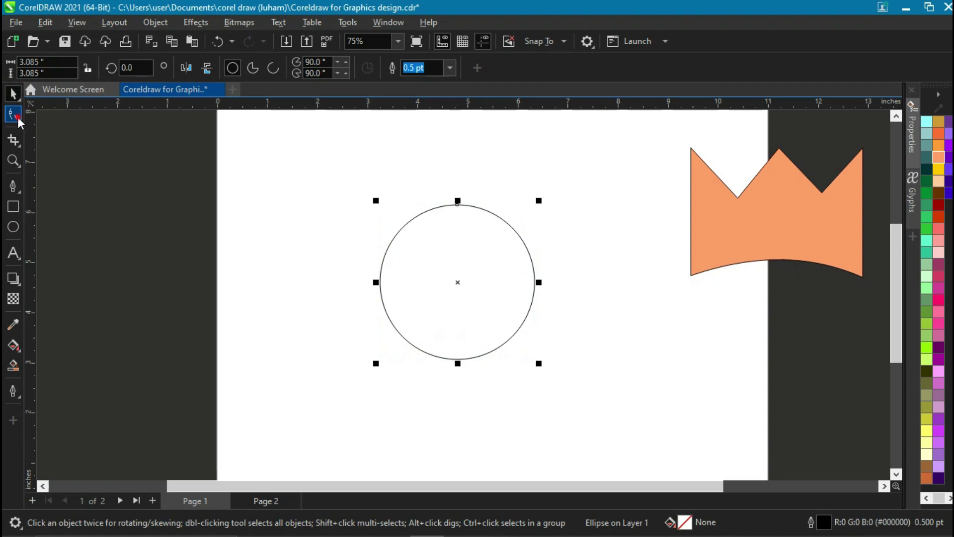
{"action": "left_click", "coordinate": [14, 116]}
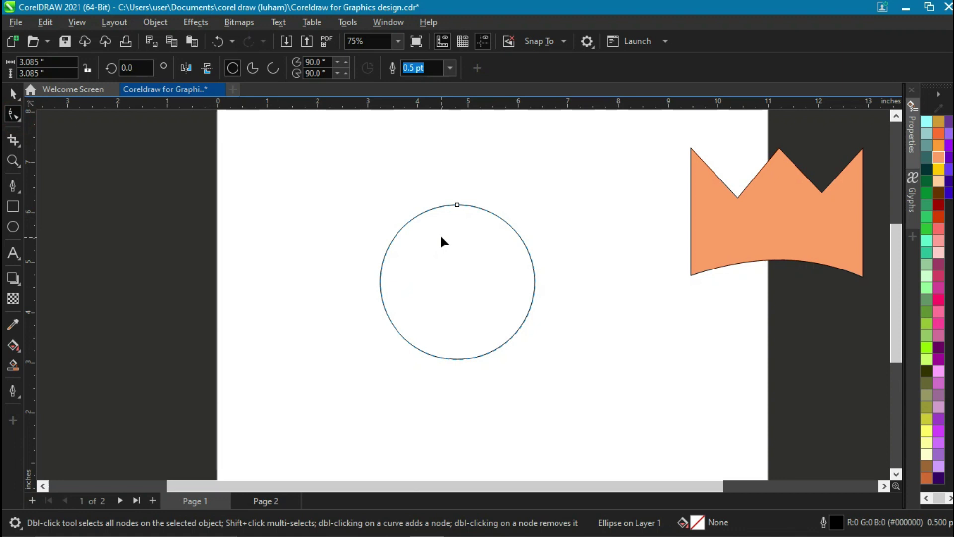
Pull the circle's top node counter-clockwise inside the outline to form a pie wedge of about 75 degrees, twice, undoing each attempt
{"action": "left_click", "coordinate": [458, 206]}
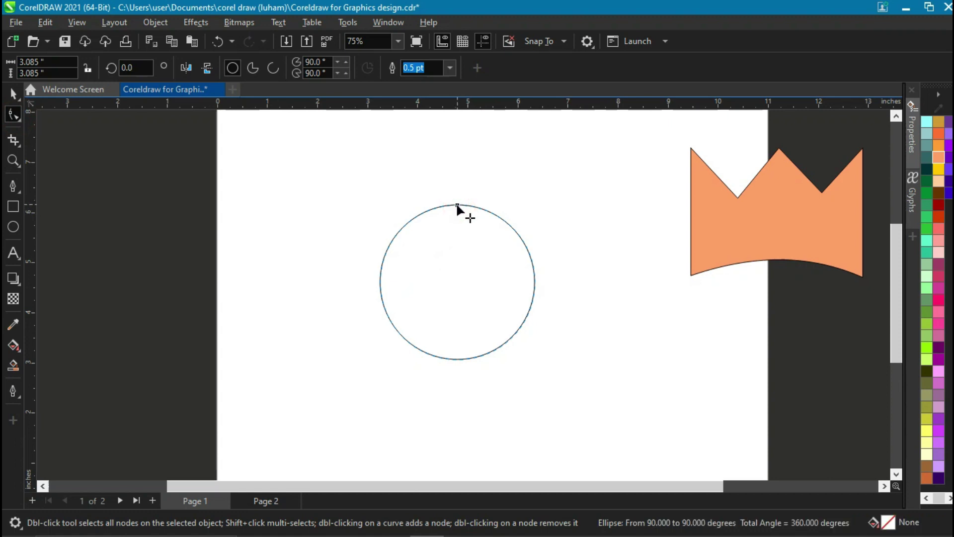
{"action": "left_click_drag", "start_coordinate": [457, 205], "coordinate": [400, 263]}
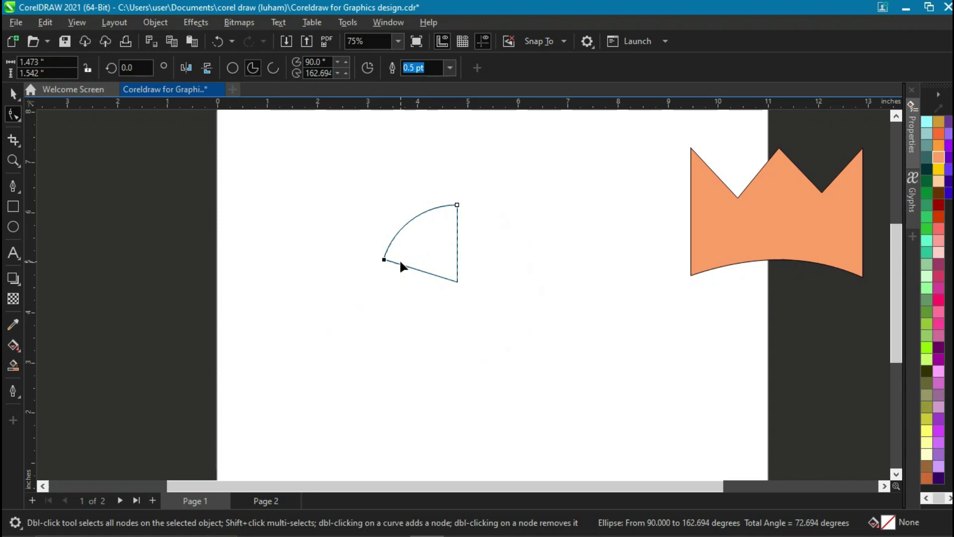
{"action": "key", "text": "ctrl+z"}
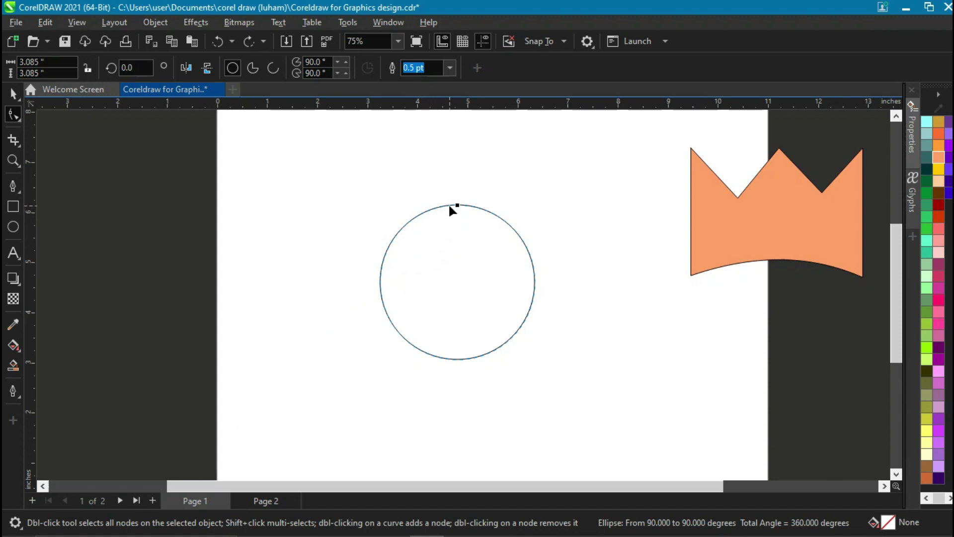
{"action": "left_click_drag", "start_coordinate": [457, 205], "coordinate": [398, 266]}
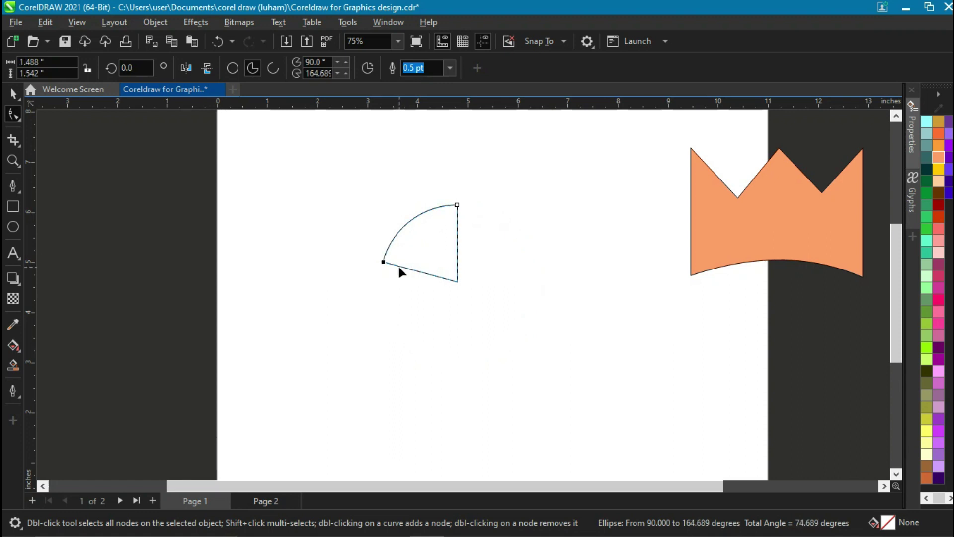
{"action": "key", "text": "ctrl+z"}
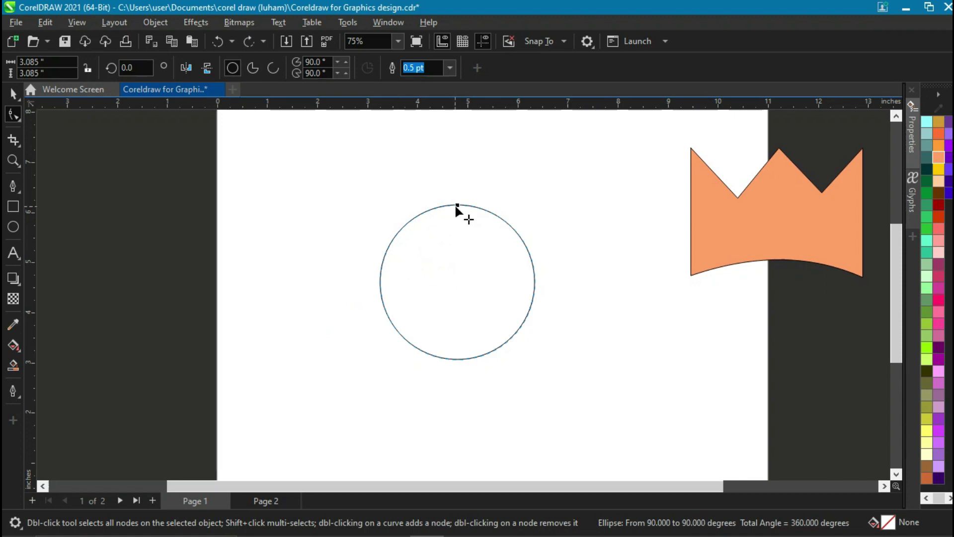
Move the circle's top node clockwise to 0 degrees, keeping the pointer inside the outline, to make a 270-degree pie
{"action": "left_click_drag", "start_coordinate": [458, 206], "coordinate": [534, 284]}
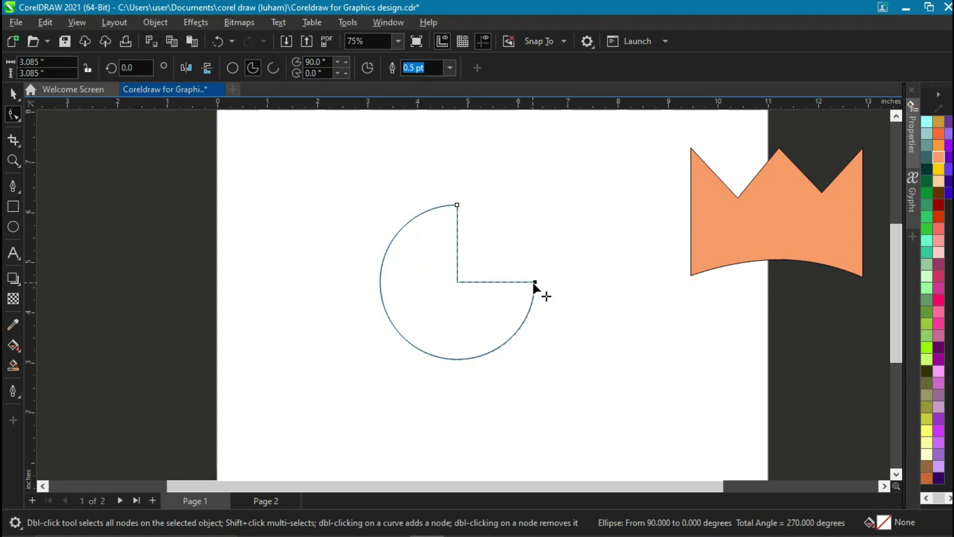
Undo the pie, try a wedge of about 78 degrees and a 270-degree pie from the circle's top node, and undo each attempt
{"action": "scroll", "coordinate": [485, 340], "scroll_direction": "down", "scroll_amount": 1}
{"action": "scroll", "coordinate": [486, 340], "scroll_direction": "up", "scroll_amount": 2}
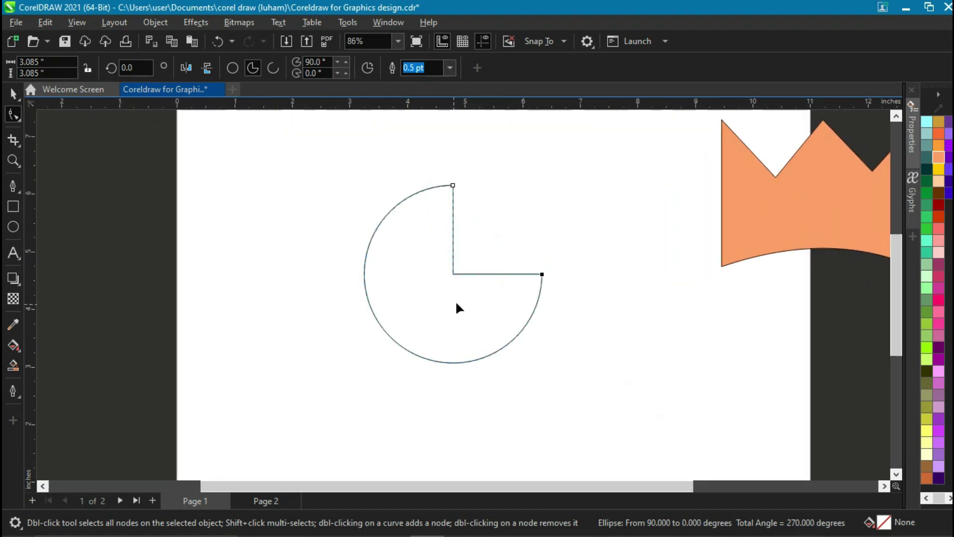
{"action": "key", "text": "ctrl+z"}
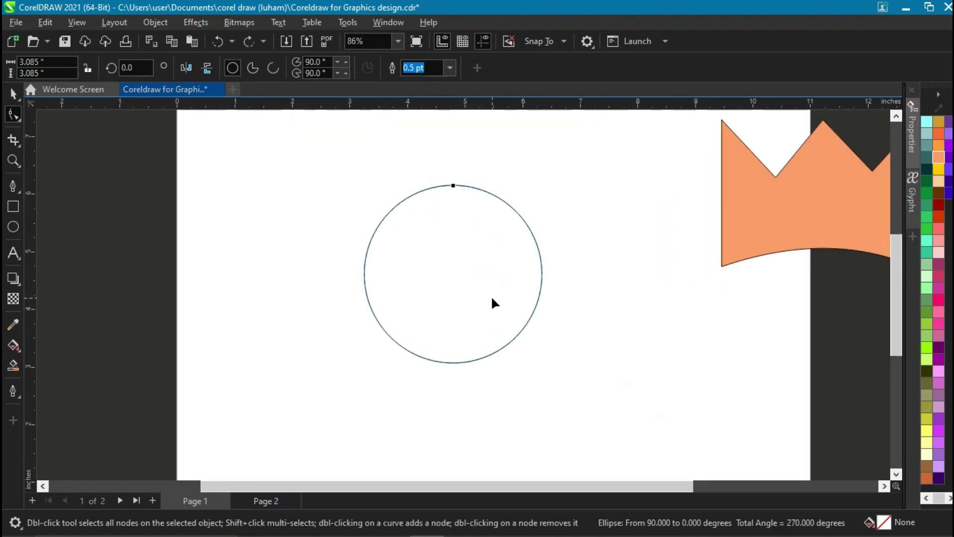
{"action": "left_click_drag", "start_coordinate": [454, 185], "coordinate": [371, 257]}
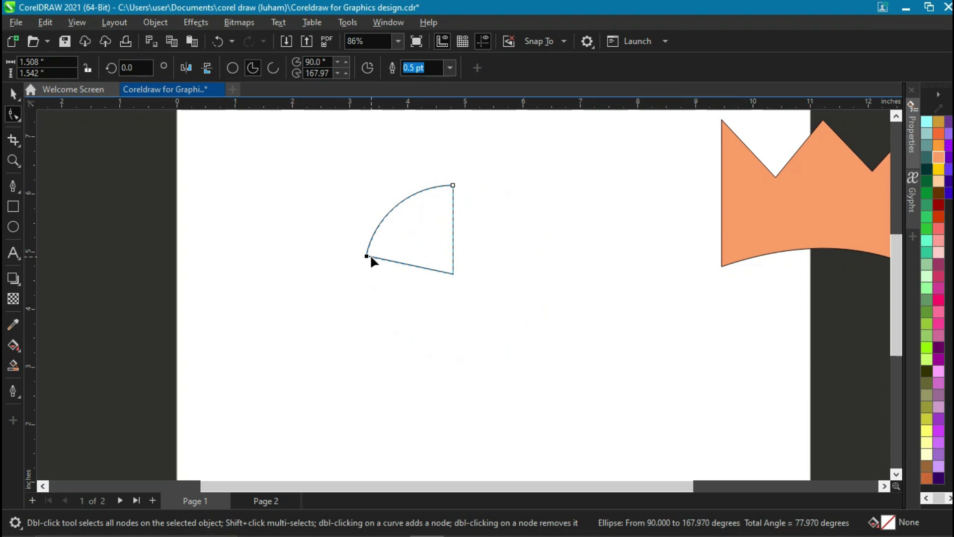
{"action": "key", "text": "ctrl+z"}
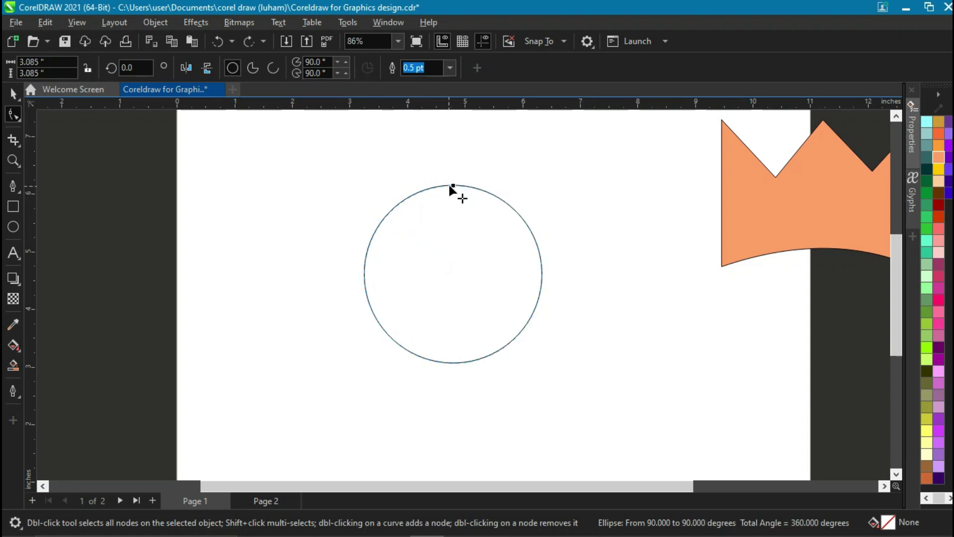
{"action": "left_click_drag", "start_coordinate": [454, 185], "coordinate": [535, 274]}
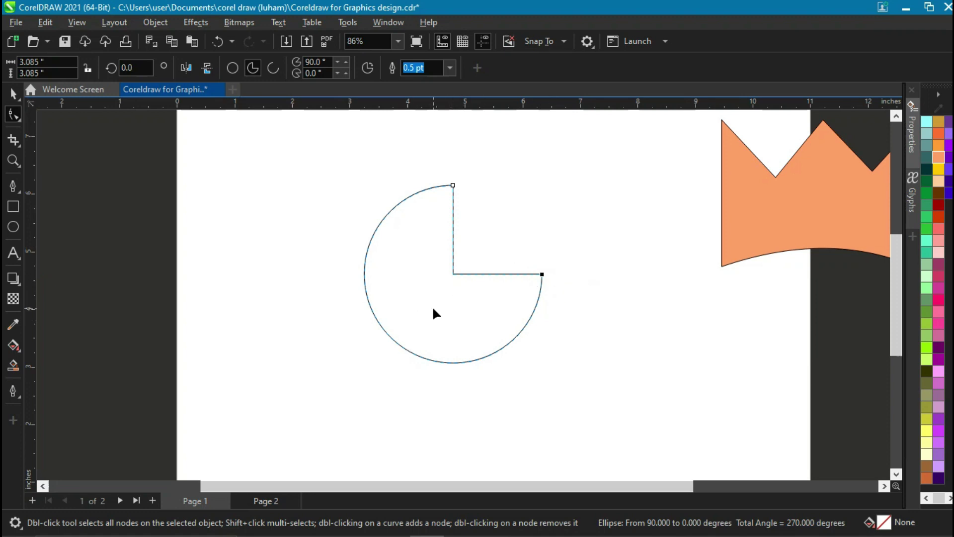
{"action": "key", "text": "ctrl+z"}
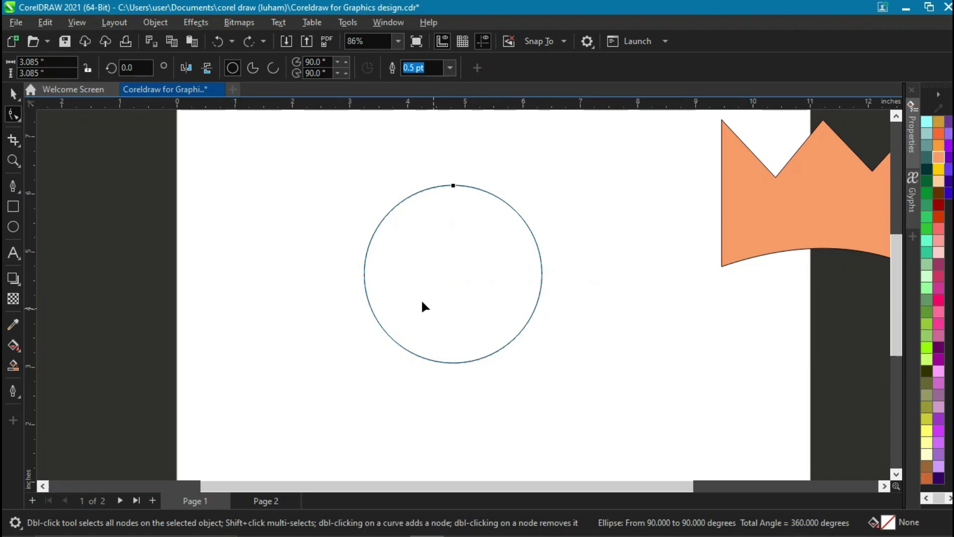
Convert the circle to curves
{"action": "right_click", "coordinate": [453, 187]}
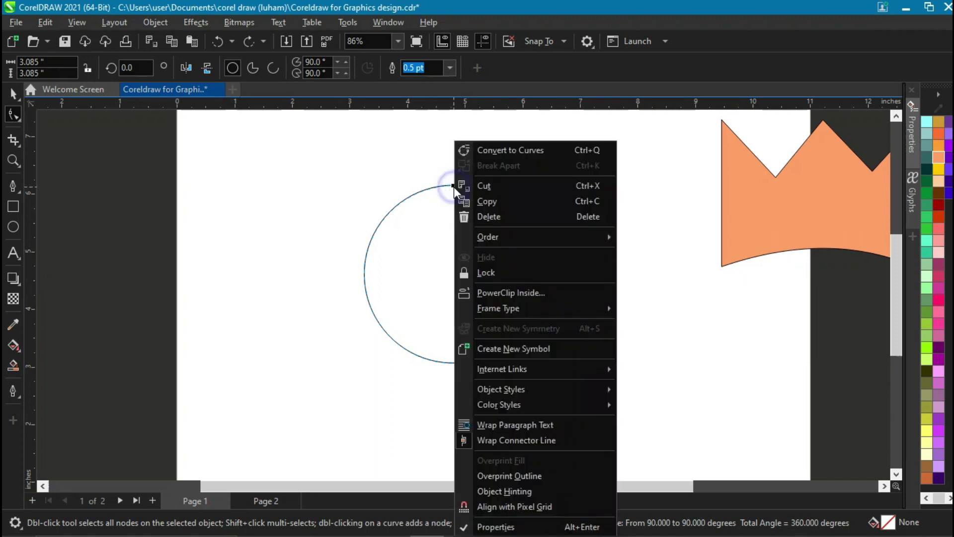
{"action": "left_click", "coordinate": [491, 151]}
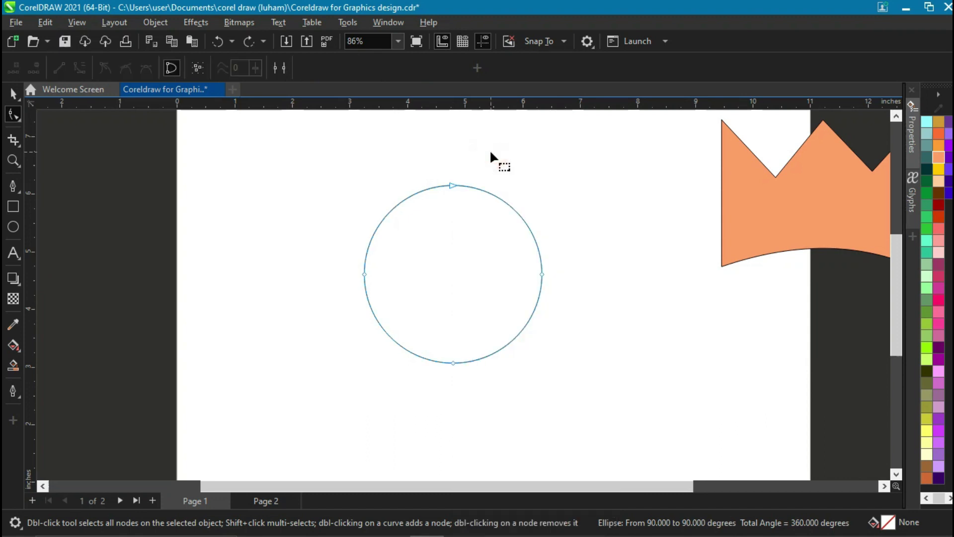
{"action": "scroll", "coordinate": [447, 187], "scroll_direction": "down", "scroll_amount": 1}
Select the curve's top, left and right nodes in turn to examine their control handles and the available node options
{"action": "left_click", "coordinate": [451, 187]}
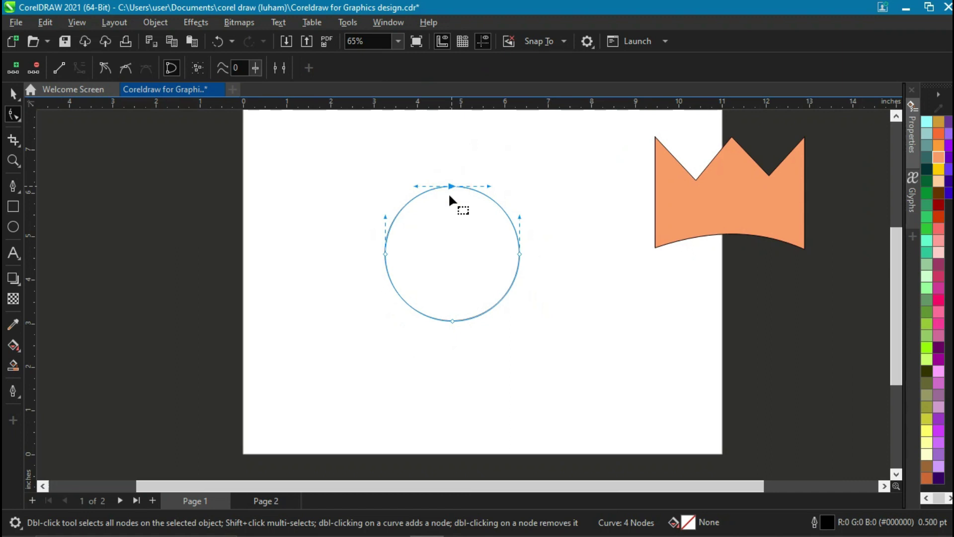
{"action": "left_click", "coordinate": [385, 254]}
{"action": "left_click", "coordinate": [520, 254]}
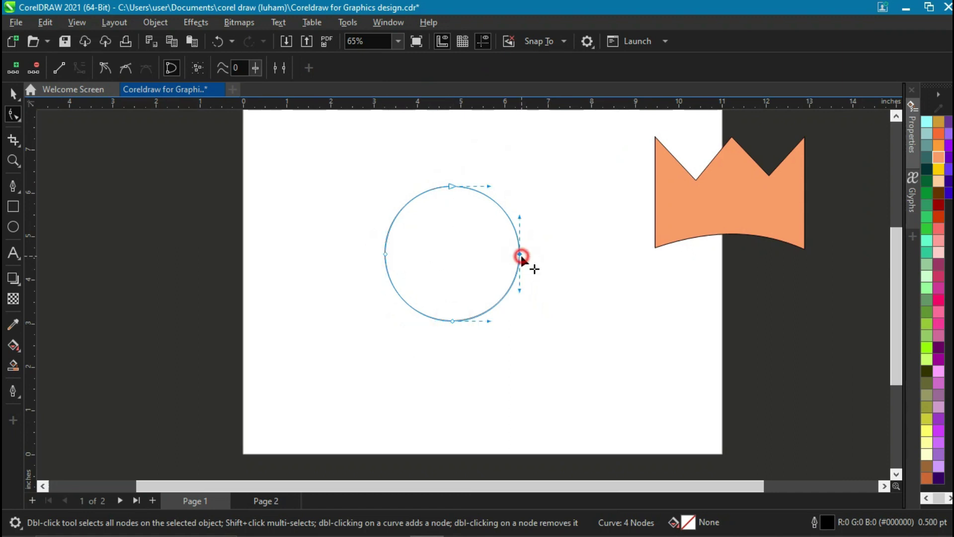
{"action": "left_click", "coordinate": [386, 254]}
{"action": "left_click", "coordinate": [451, 187]}
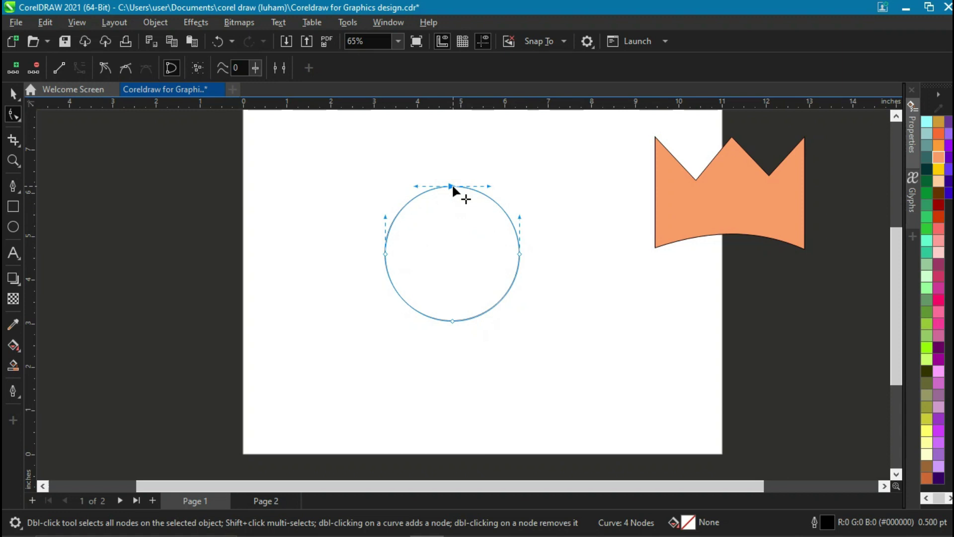
{"action": "left_click", "coordinate": [385, 254]}
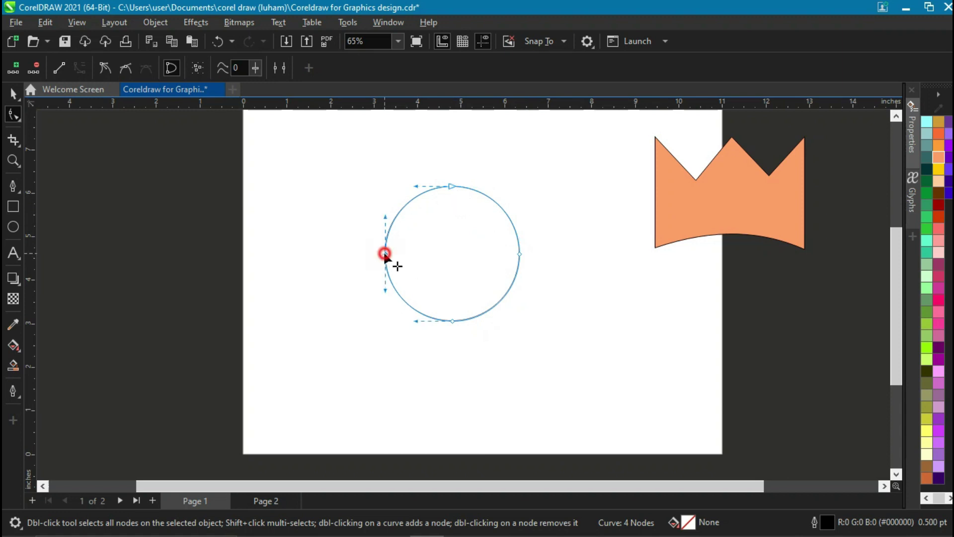
{"action": "left_click", "coordinate": [450, 186]}
{"action": "left_click", "coordinate": [520, 256]}
{"action": "right_click", "coordinate": [520, 257]}
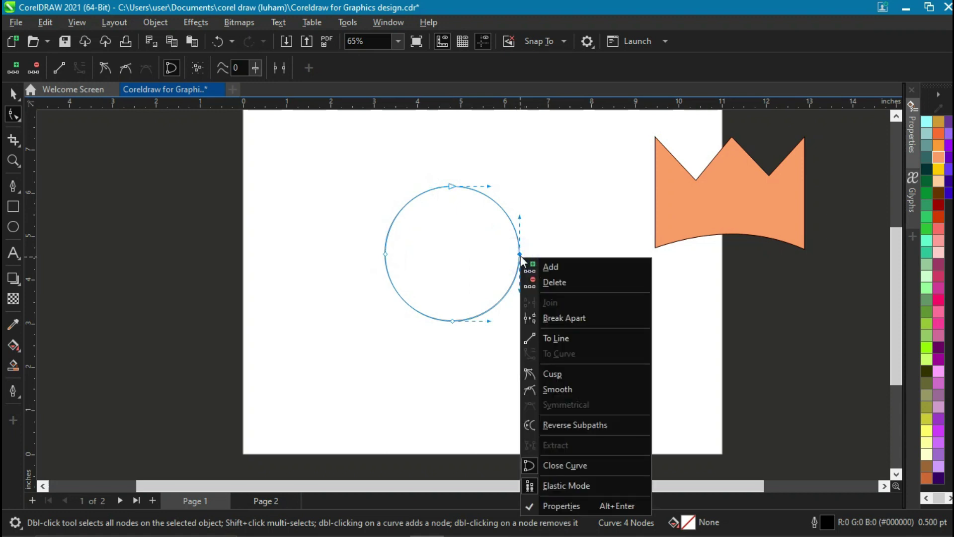
{"action": "left_click", "coordinate": [535, 193]}
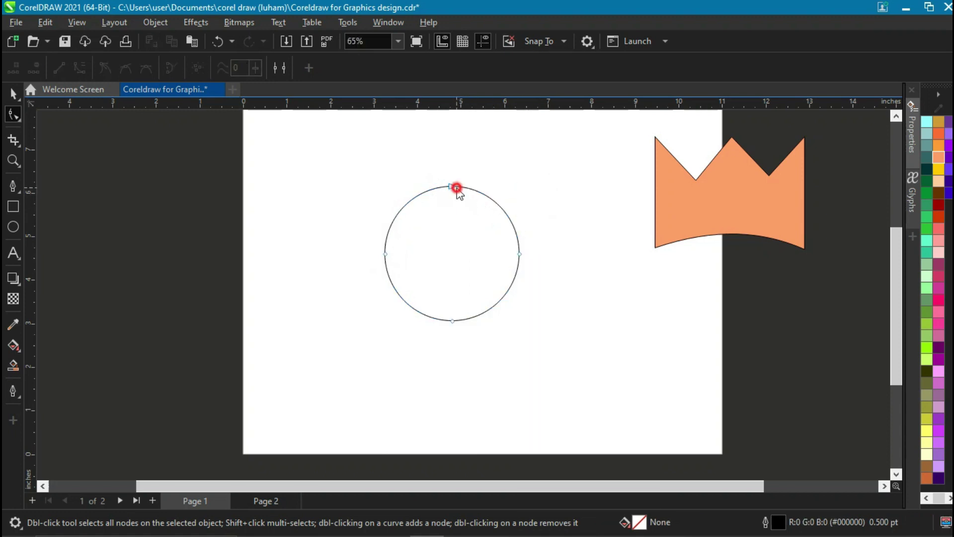
Convert the circle's upper-left and lower-right arcs to straight lines
{"action": "left_click", "coordinate": [456, 187]}
{"action": "left_click", "coordinate": [453, 186]}
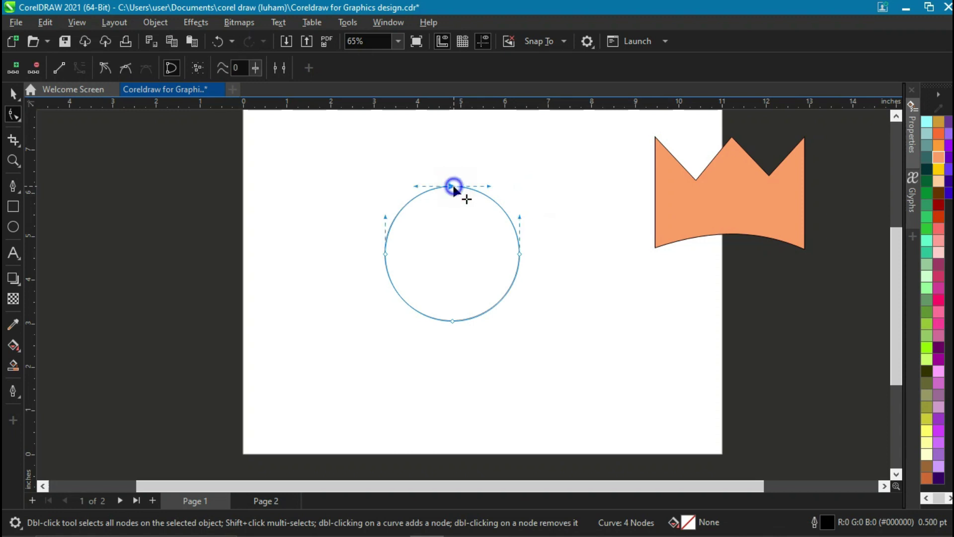
{"action": "right_click", "coordinate": [453, 186]}
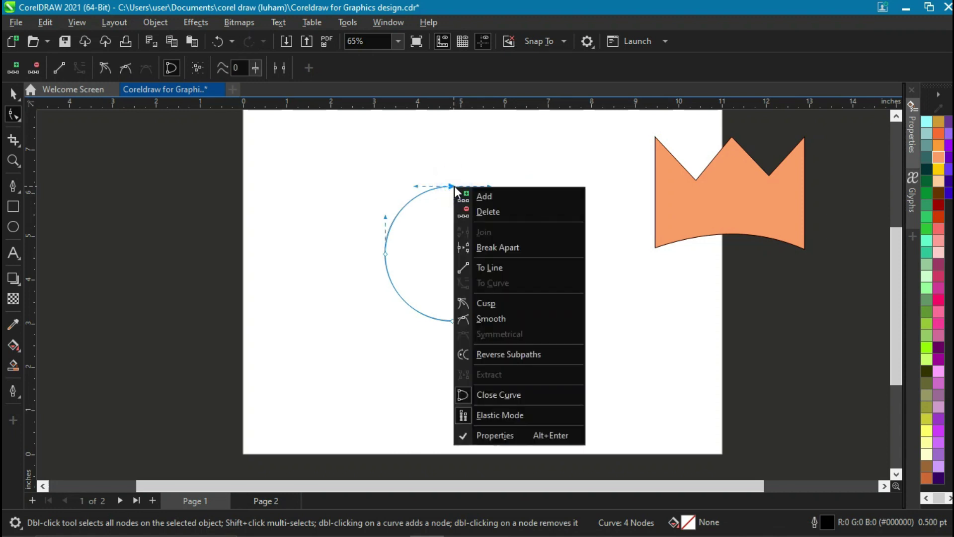
{"action": "left_click", "coordinate": [498, 267]}
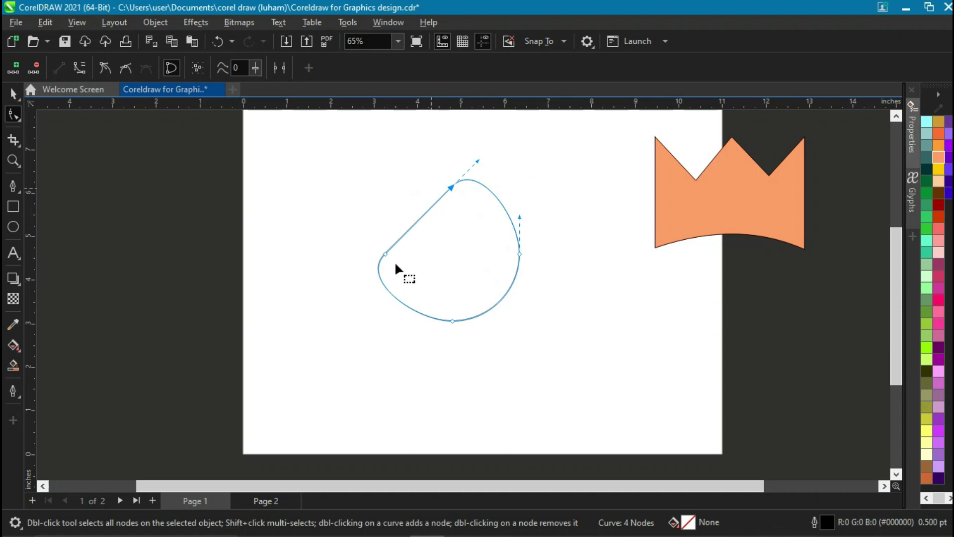
{"action": "left_click", "coordinate": [452, 321]}
{"action": "right_click", "coordinate": [453, 321]}
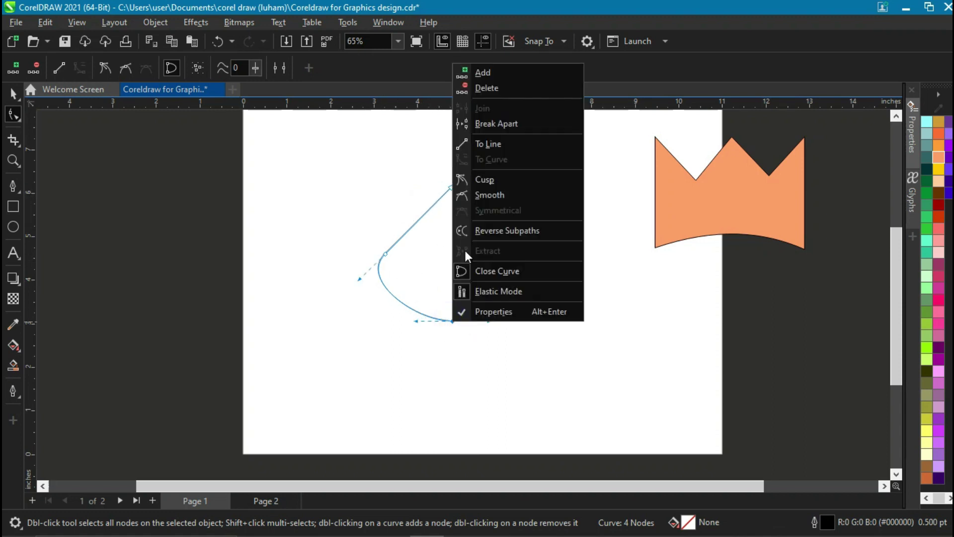
{"action": "left_click", "coordinate": [464, 145]}
Convert the remaining upper-right and lower-left arcs to straight lines to form a diamond
{"action": "left_click", "coordinate": [520, 253]}
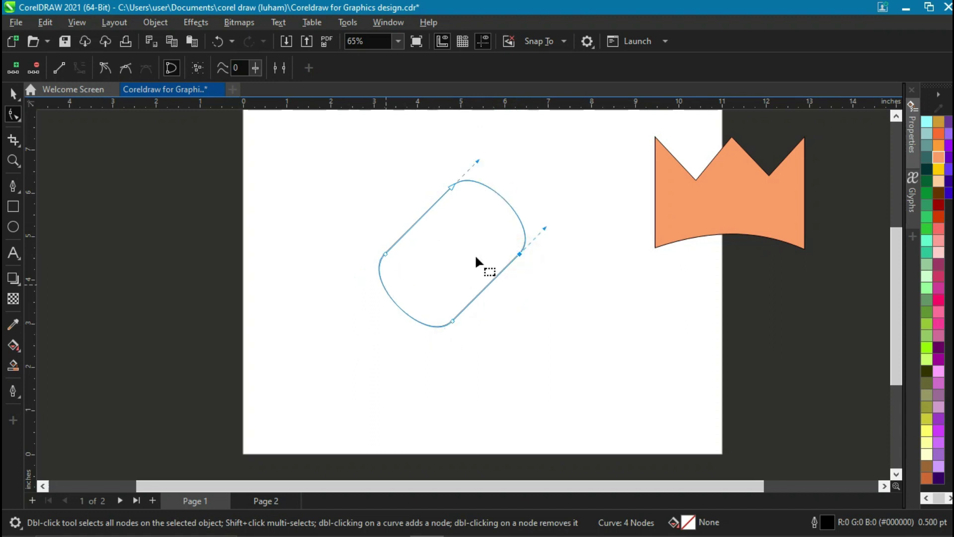
{"action": "right_click", "coordinate": [519, 253]}
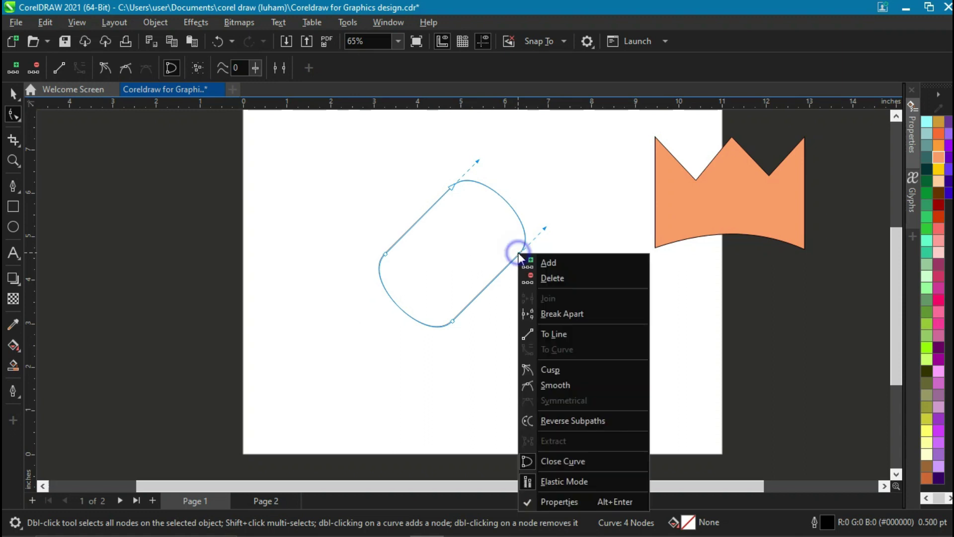
{"action": "left_click", "coordinate": [546, 330]}
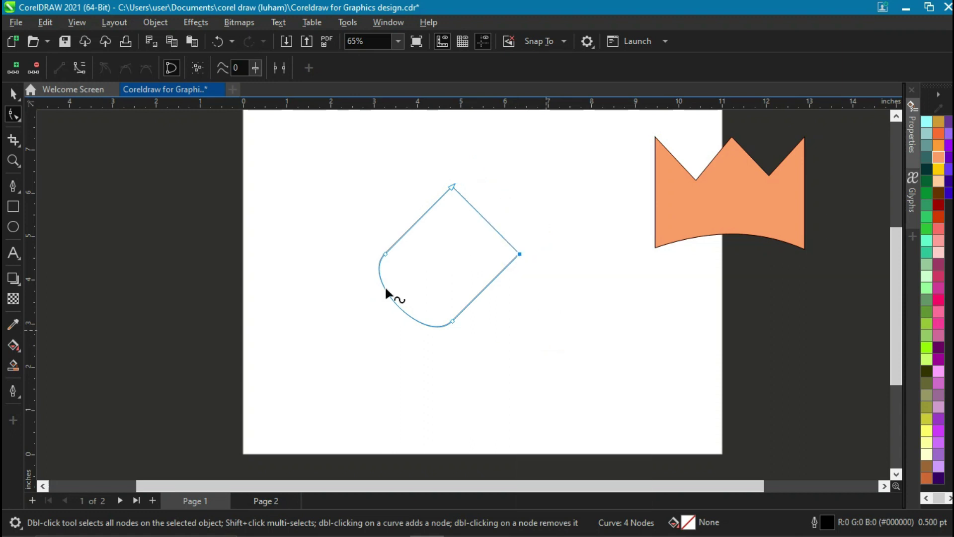
{"action": "left_click", "coordinate": [382, 254]}
{"action": "right_click", "coordinate": [382, 254]}
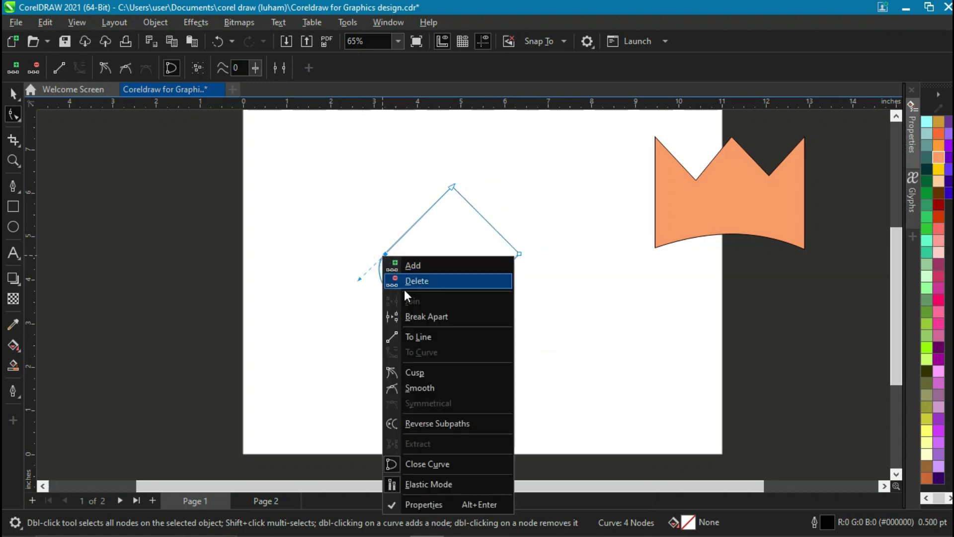
{"action": "left_click", "coordinate": [420, 334]}
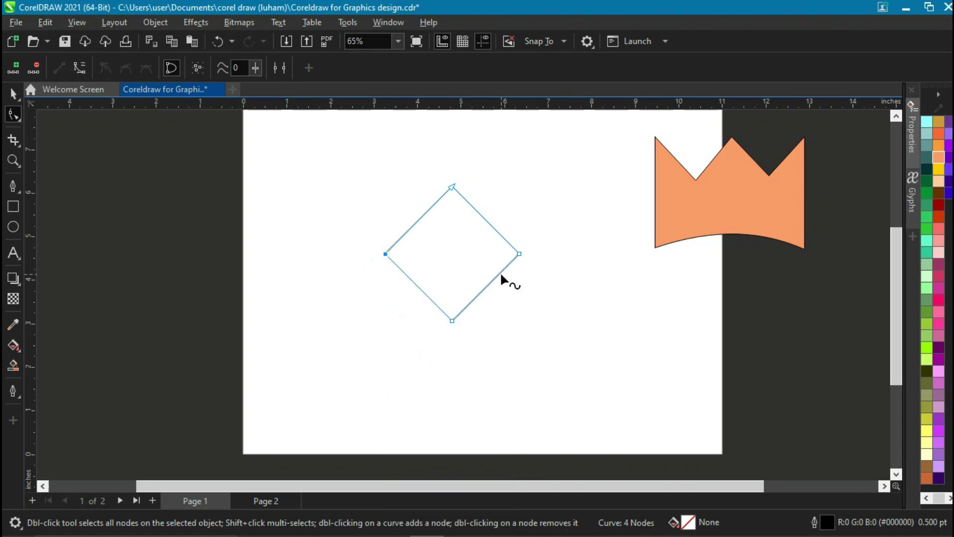
Undo all four line conversions to bring back the curved circle
{"action": "key", "text": "ctrl+z"}
{"action": "key", "text": "ctrl+z"}
{"action": "key", "text": "ctrl+z"}
{"action": "key", "text": "ctrl+z"}
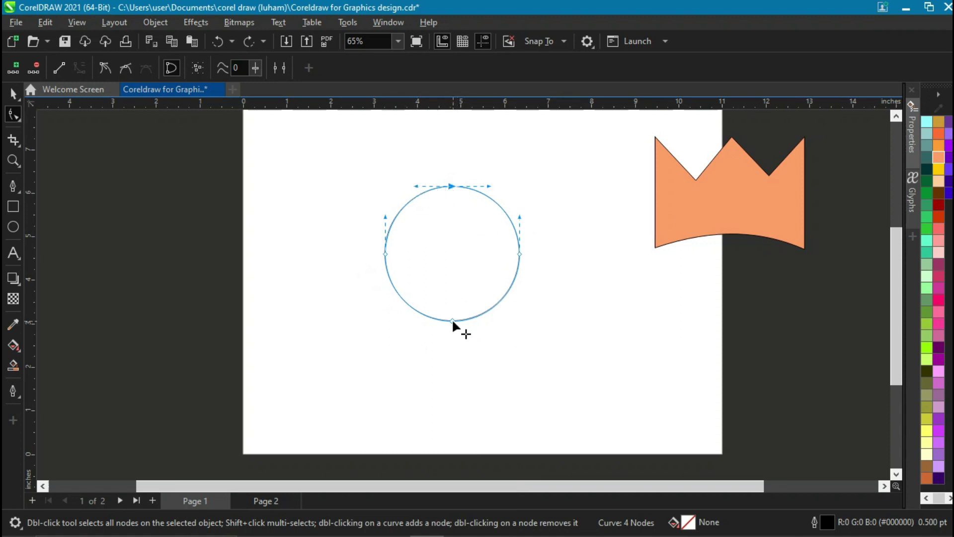
Pull the circle's bottom node straight down about 1.011 in to make an egg shape
{"action": "left_click_drag", "start_coordinate": [451, 321], "coordinate": [452, 364]}
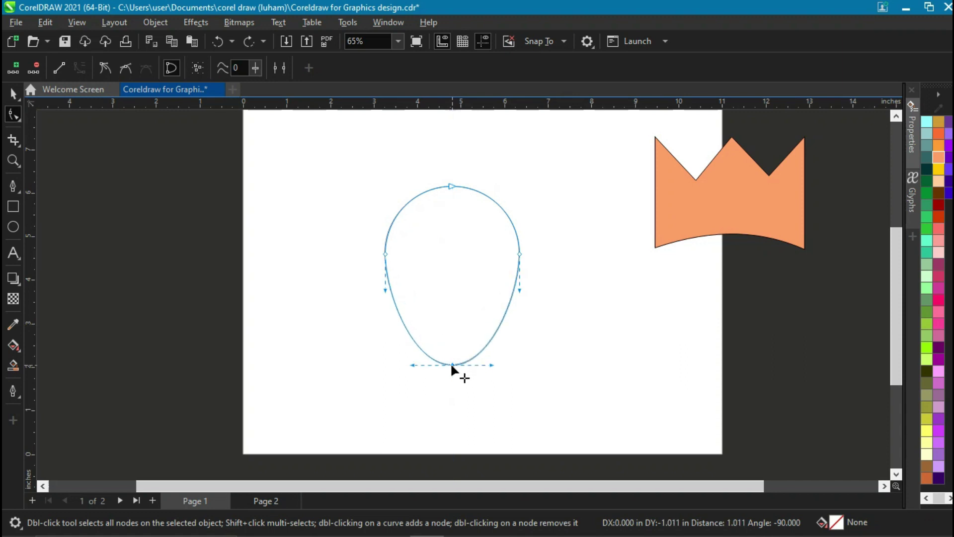
{"action": "left_click", "coordinate": [385, 281]}
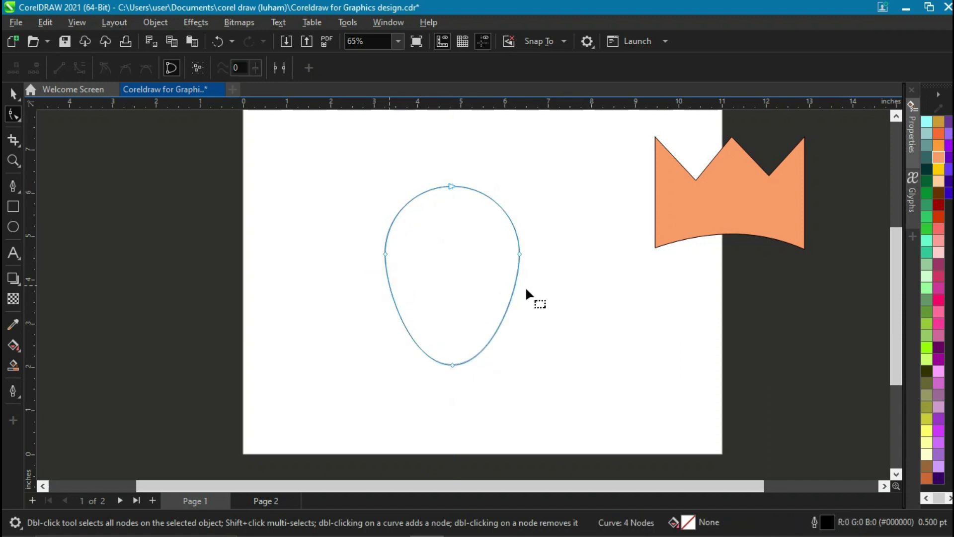
{"action": "left_click", "coordinate": [519, 254]}
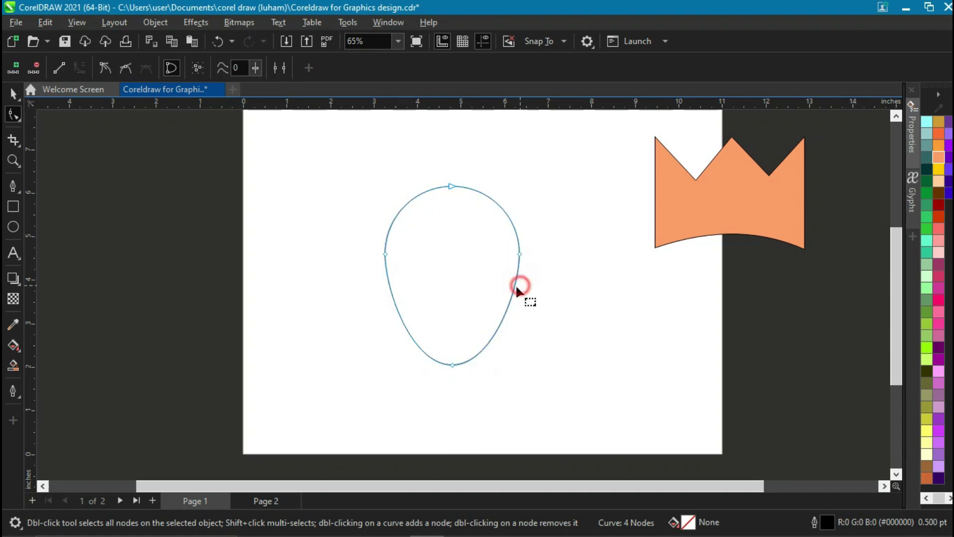
{"action": "left_click", "coordinate": [471, 206]}
Try lowering the egg's top node, undo that move, and raise the bottom node slightly
{"action": "left_click_drag", "start_coordinate": [450, 187], "coordinate": [451, 200]}
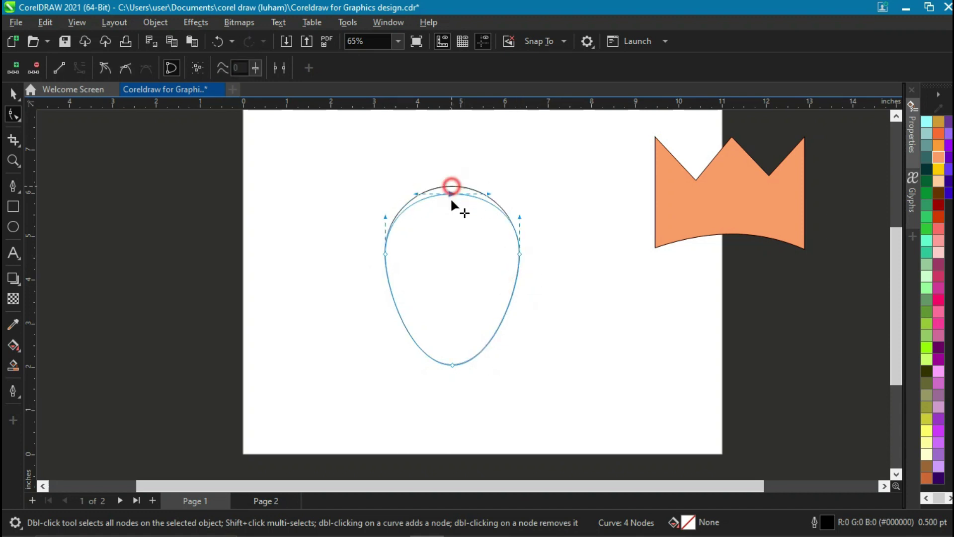
{"action": "key", "text": "ctrl+z"}
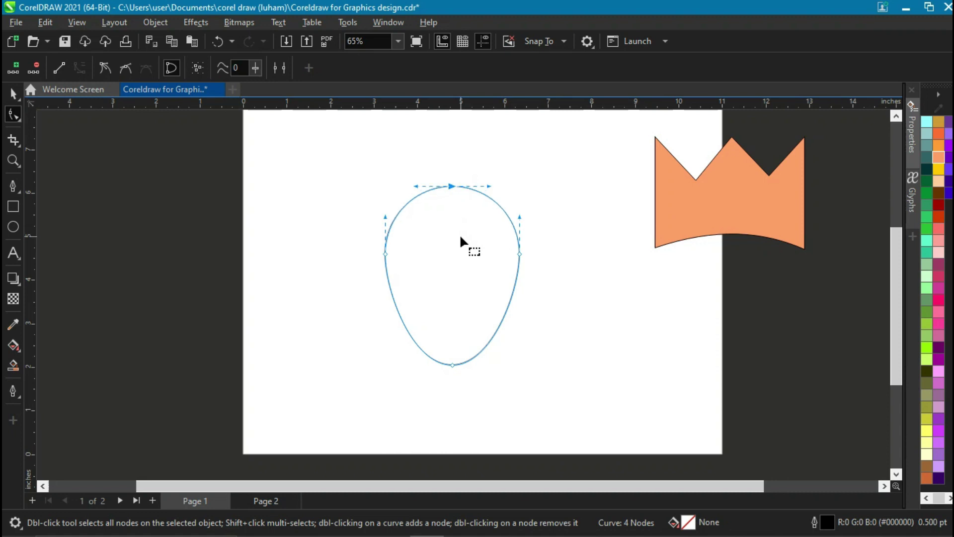
{"action": "left_click", "coordinate": [455, 368]}
{"action": "left_click_drag", "start_coordinate": [453, 365], "coordinate": [453, 355]}
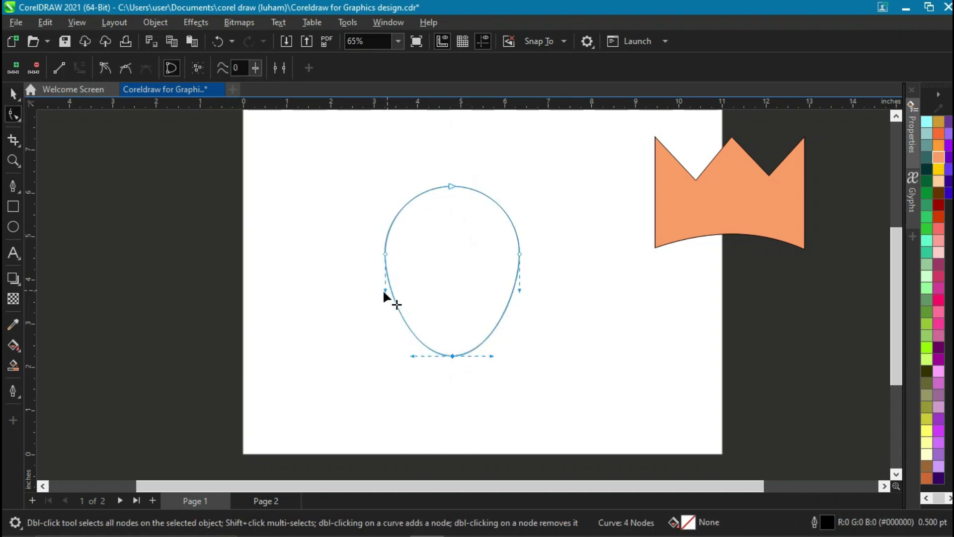
Adjust the lower control handles of the egg's left and right nodes slightly to refine its sides
{"action": "left_click_drag", "start_coordinate": [386, 292], "coordinate": [388, 295]}
{"action": "left_click", "coordinate": [520, 254]}
{"action": "left_click_drag", "start_coordinate": [518, 289], "coordinate": [518, 287]}
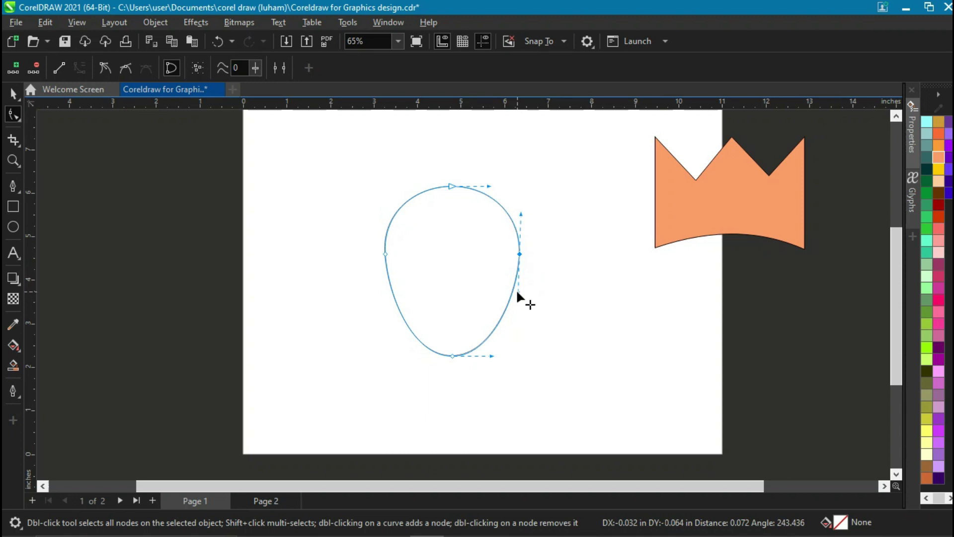
Switch to the Pick tool and move the egg shape slightly down and to the right on the page
{"action": "key", "text": "space"}
{"action": "scroll", "coordinate": [467, 289], "scroll_direction": "up", "scroll_amount": 2}
{"action": "left_click_drag", "start_coordinate": [447, 260], "coordinate": [456, 294]}
With the Shape tool, add a node on each upper side of the egg and pull both inward to form symmetrical indents
{"action": "left_click", "coordinate": [13, 115]}
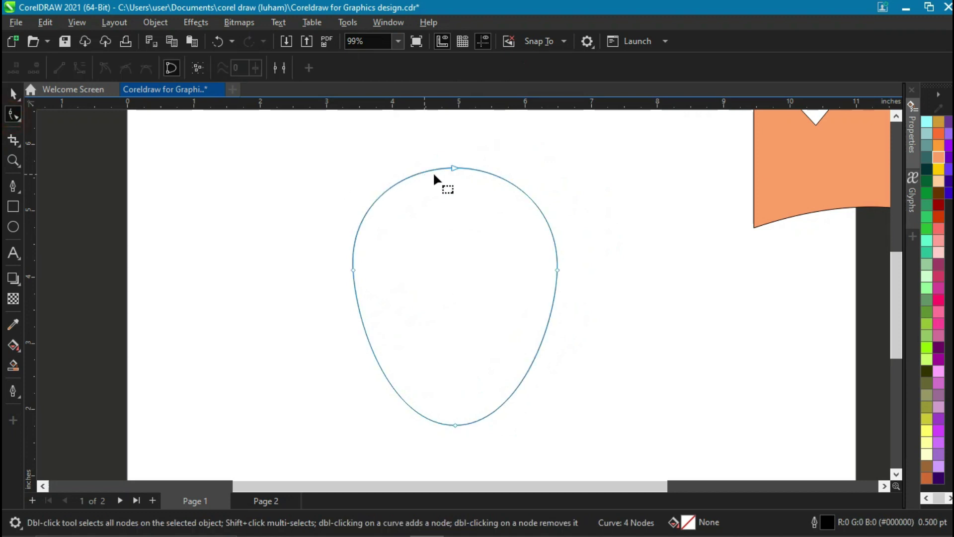
{"action": "double_click", "coordinate": [368, 210]}
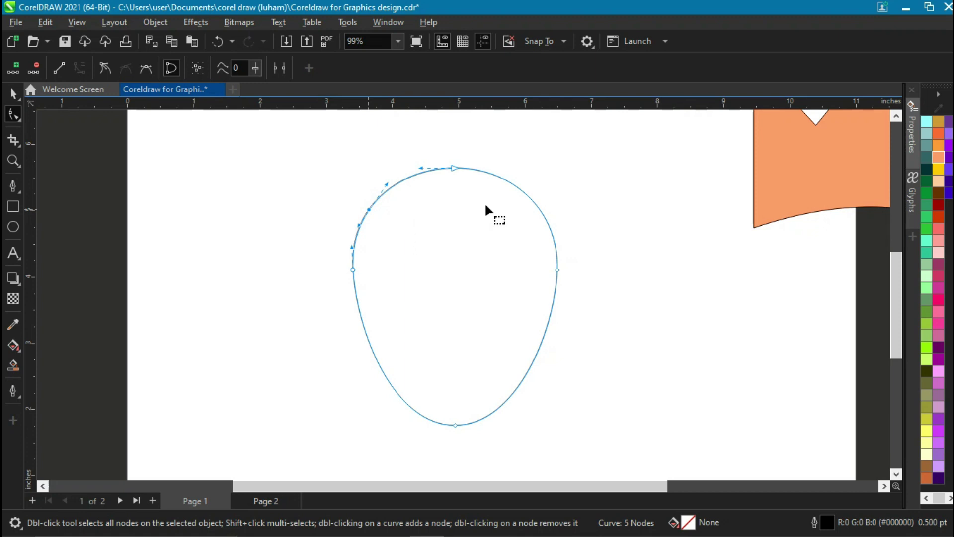
{"action": "double_click", "coordinate": [534, 204]}
{"action": "left_click_drag", "start_coordinate": [369, 212], "coordinate": [384, 225]}
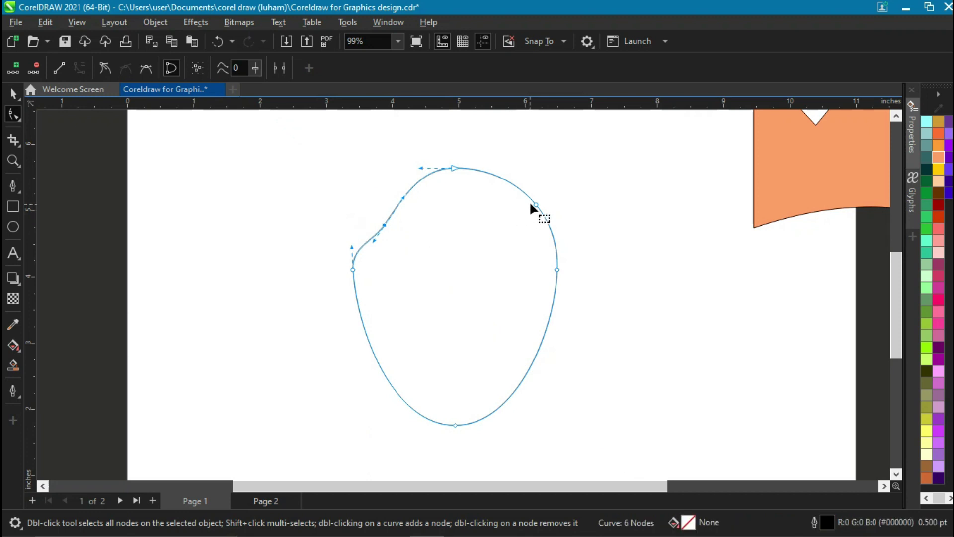
{"action": "left_click_drag", "start_coordinate": [536, 205], "coordinate": [512, 220]}
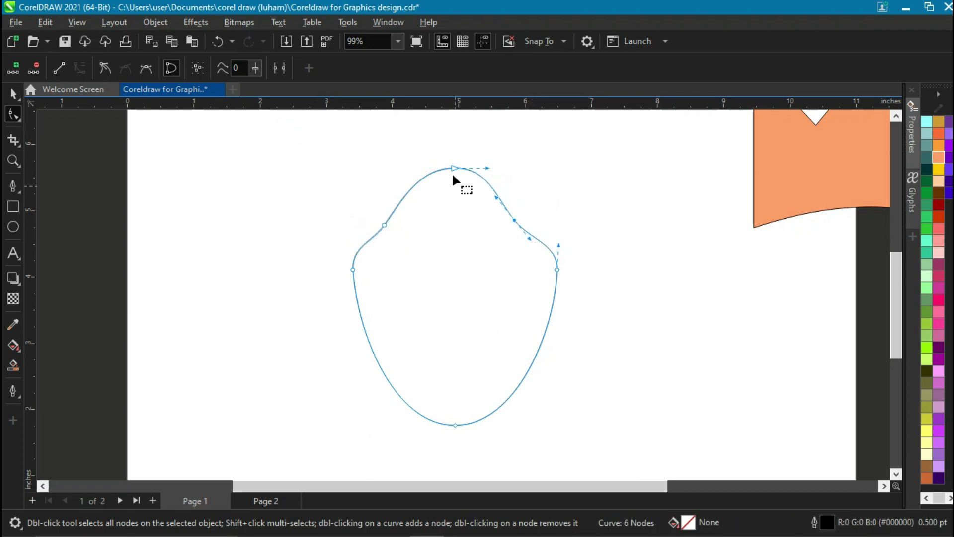
Try converting the segment below the egg's upper-left indent node to a straight line, and undo the conversion
{"action": "left_click", "coordinate": [384, 225]}
{"action": "right_click", "coordinate": [385, 226]}
{"action": "left_click", "coordinate": [422, 307]}
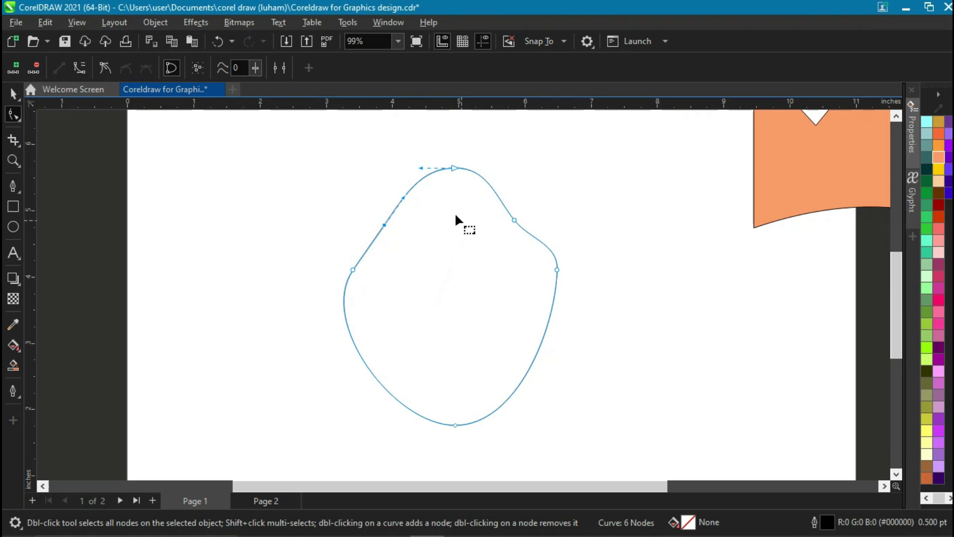
{"action": "key", "text": "ctrl+z"}
Convert the two curved segments meeting at the egg's top node to straight lines, forming a pointed tip
{"action": "left_click", "coordinate": [451, 168]}
{"action": "right_click", "coordinate": [452, 168]}
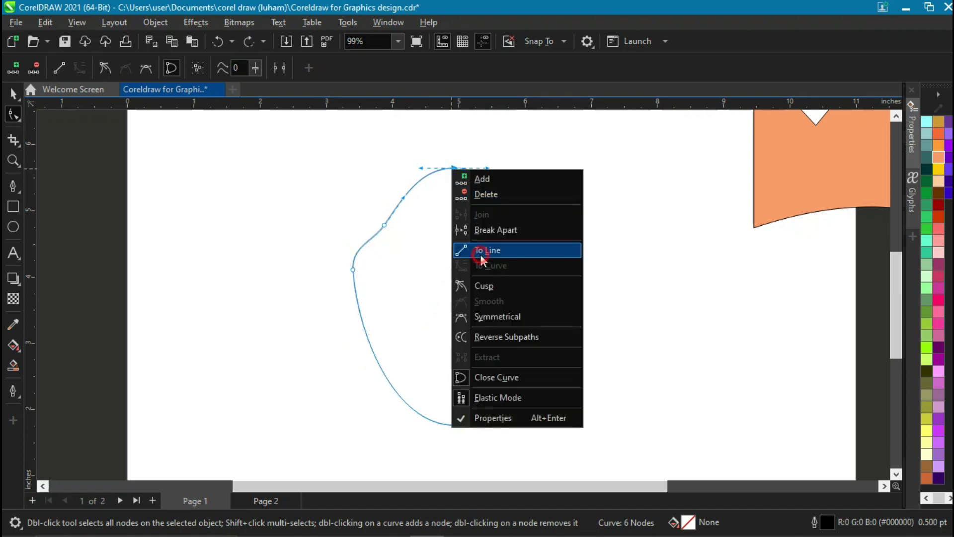
{"action": "left_click", "coordinate": [481, 254]}
{"action": "left_click", "coordinate": [514, 219]}
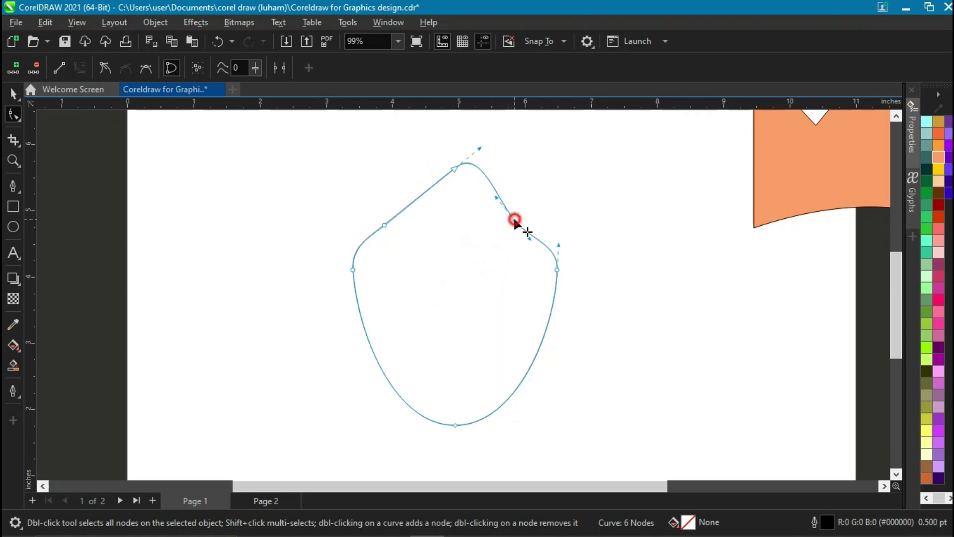
{"action": "right_click", "coordinate": [514, 219]}
{"action": "left_click", "coordinate": [550, 295]}
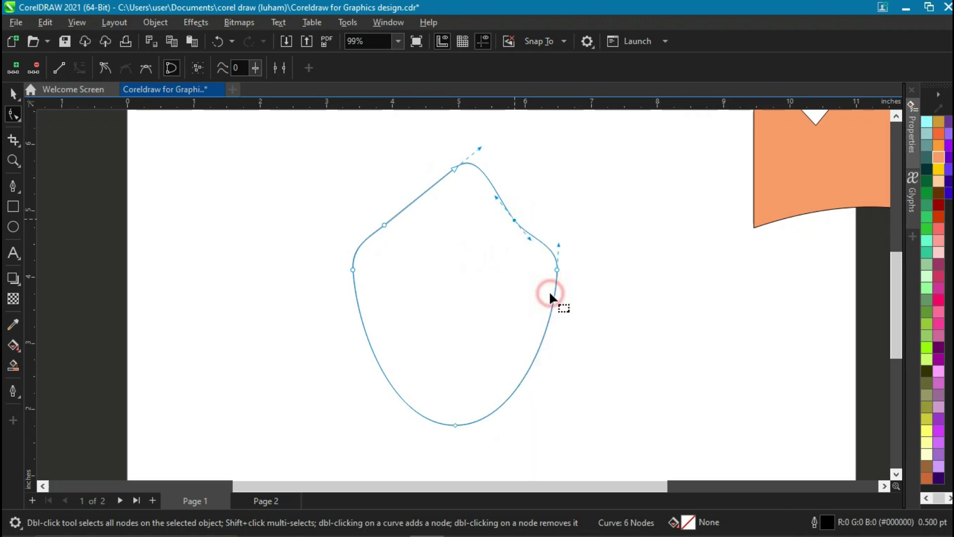
{"action": "left_click", "coordinate": [265, 267]}
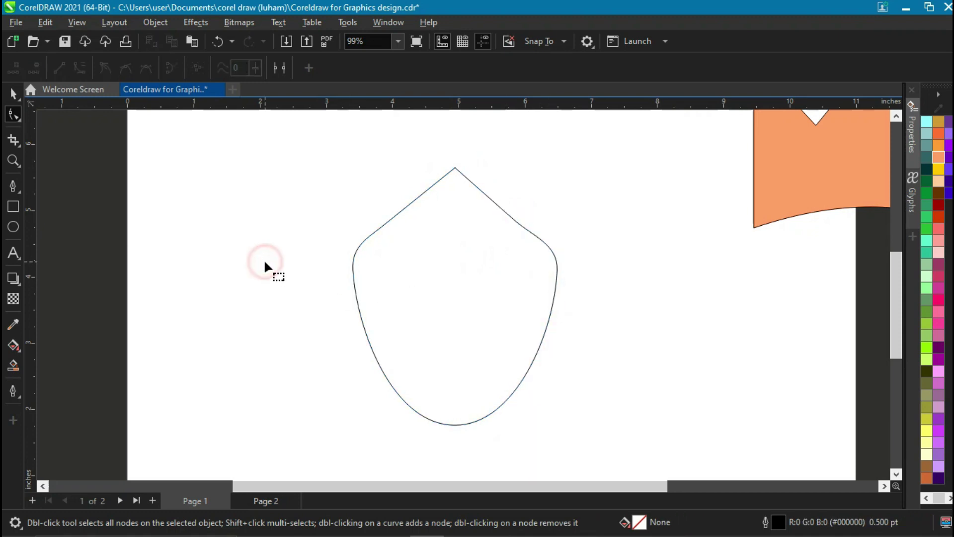
Select the whole shape with the Pick tool and mirror it horizontally and vertically so the tip faces down
{"action": "left_click", "coordinate": [15, 93]}
{"action": "scroll", "coordinate": [458, 282], "scroll_direction": "down", "scroll_amount": 3}
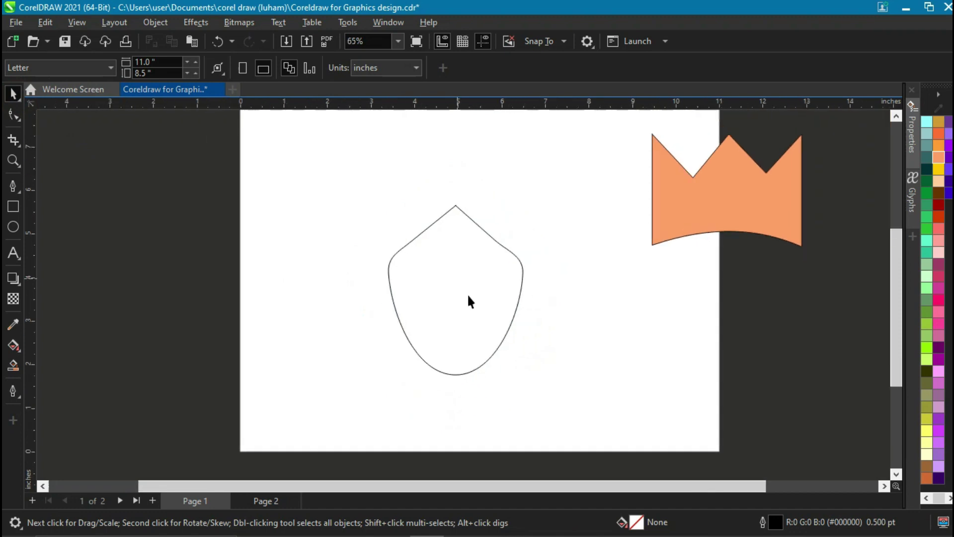
{"action": "left_click", "coordinate": [482, 318]}
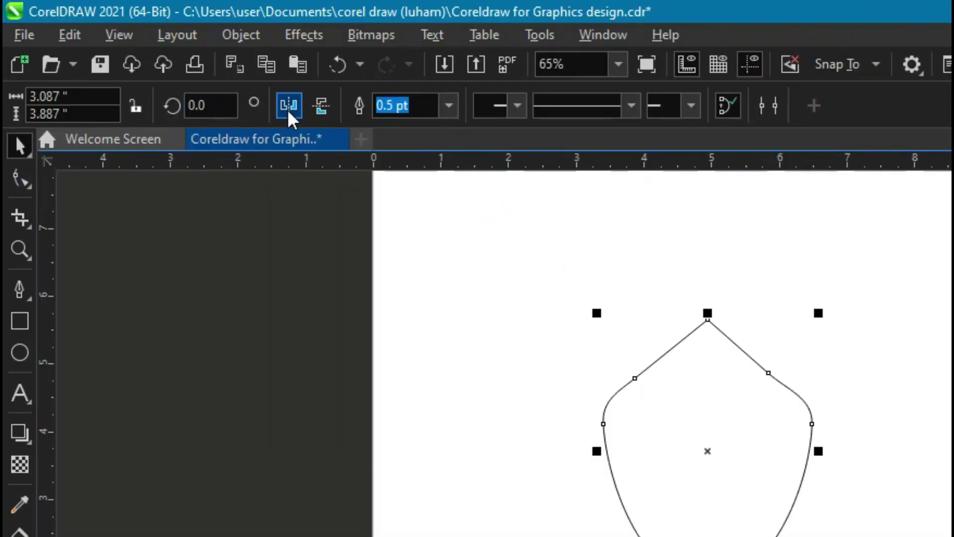
{"action": "left_click", "coordinate": [186, 68]}
{"action": "left_click", "coordinate": [321, 106]}
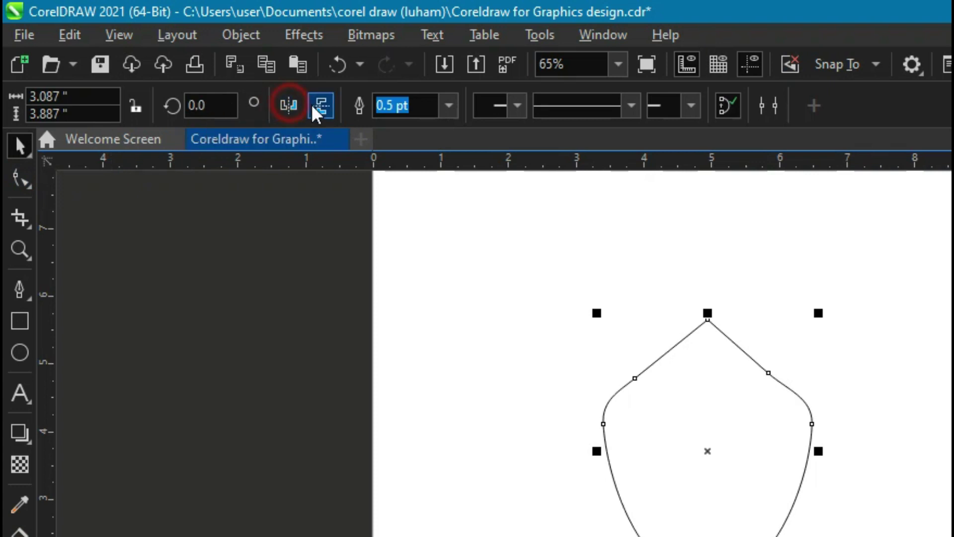
With the Shape tool, pull the two nodes above the lower tip inward to narrow the point and deepen the indents
{"action": "left_click", "coordinate": [20, 179]}
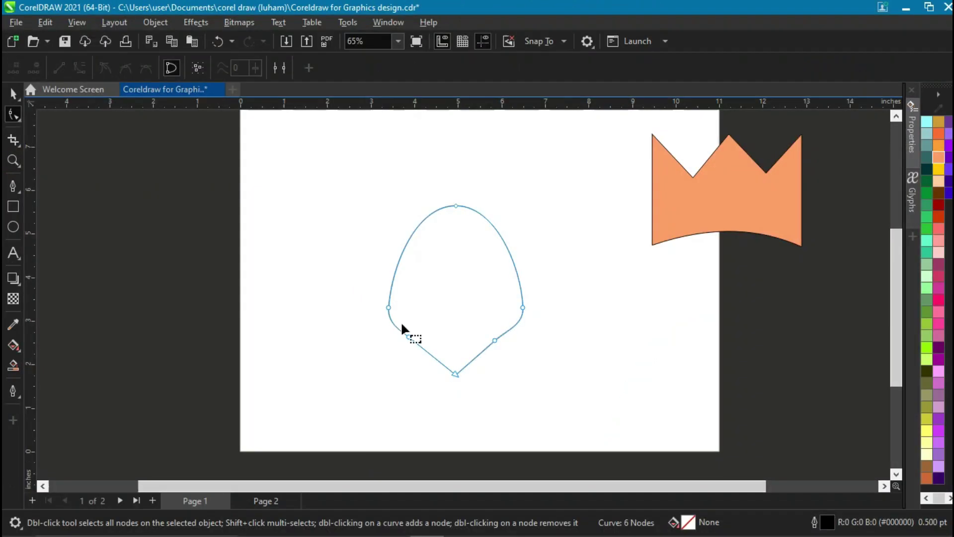
{"action": "left_click_drag", "start_coordinate": [409, 338], "coordinate": [486, 331]}
{"action": "left_click", "coordinate": [434, 338]}
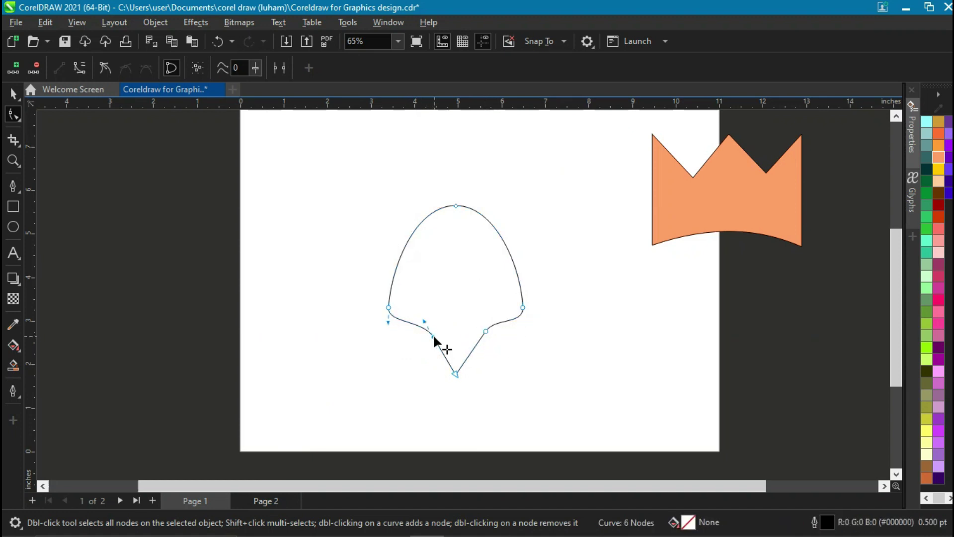
Try deleting the two indent nodes above the lower tip, and undo both deletions
{"action": "double_click", "coordinate": [433, 338]}
{"action": "double_click", "coordinate": [485, 332]}
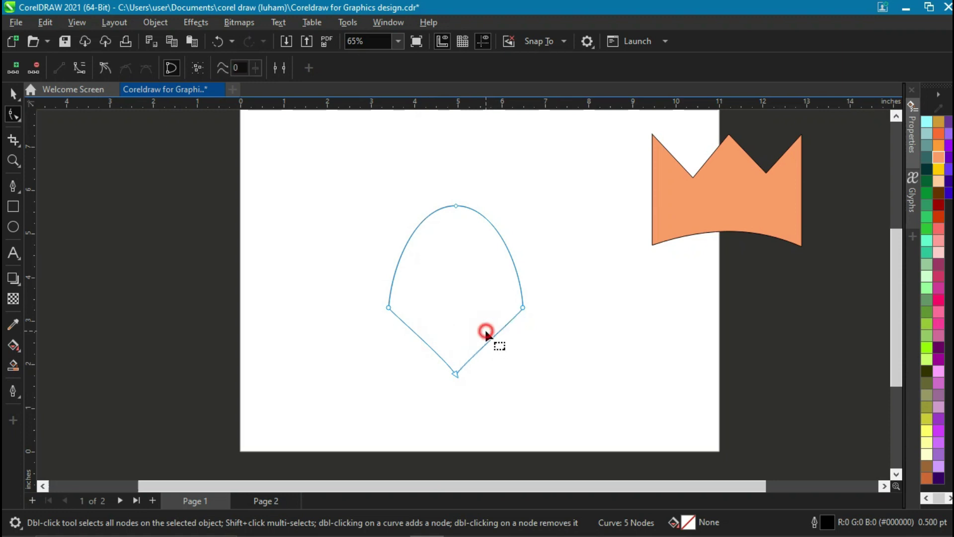
{"action": "key", "text": "ctrl+z"}
{"action": "key", "text": "ctrl+z"}
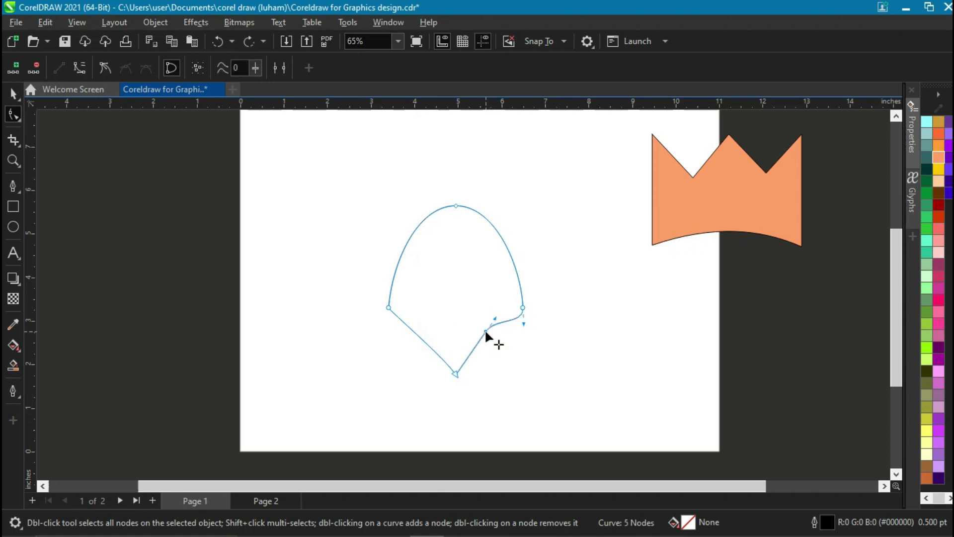
Nudge the two indent nodes slightly inward and move the bottom tip node slightly up and to the right
{"action": "left_click", "coordinate": [455, 373]}
{"action": "left_click_drag", "start_coordinate": [434, 338], "coordinate": [460, 373]}
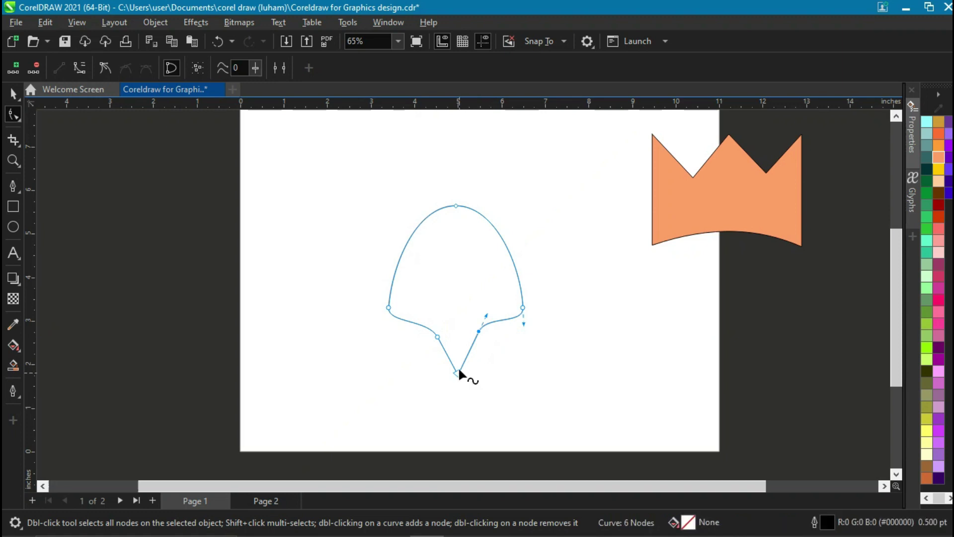
{"action": "scroll", "coordinate": [459, 374], "scroll_direction": "up", "scroll_amount": 3}
{"action": "left_click_drag", "start_coordinate": [419, 312], "coordinate": [418, 307]}
{"action": "left_click_drag", "start_coordinate": [458, 385], "coordinate": [469, 377]}
{"action": "scroll", "coordinate": [468, 377], "scroll_direction": "down", "scroll_amount": 3}
Fill the shape with the grey #999999 using the Pick tool, and move it upward on the page
{"action": "left_click", "coordinate": [12, 96]}
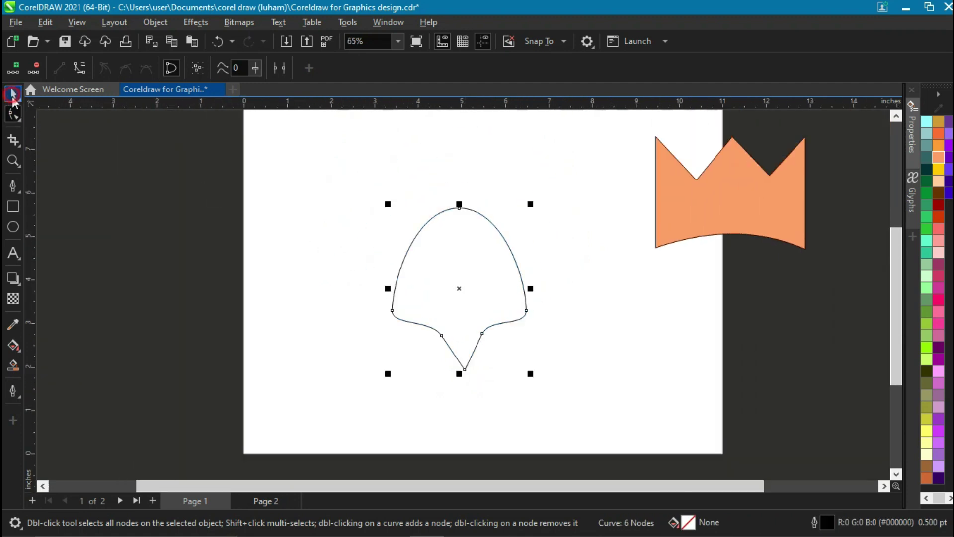
{"action": "left_click", "coordinate": [926, 497]}
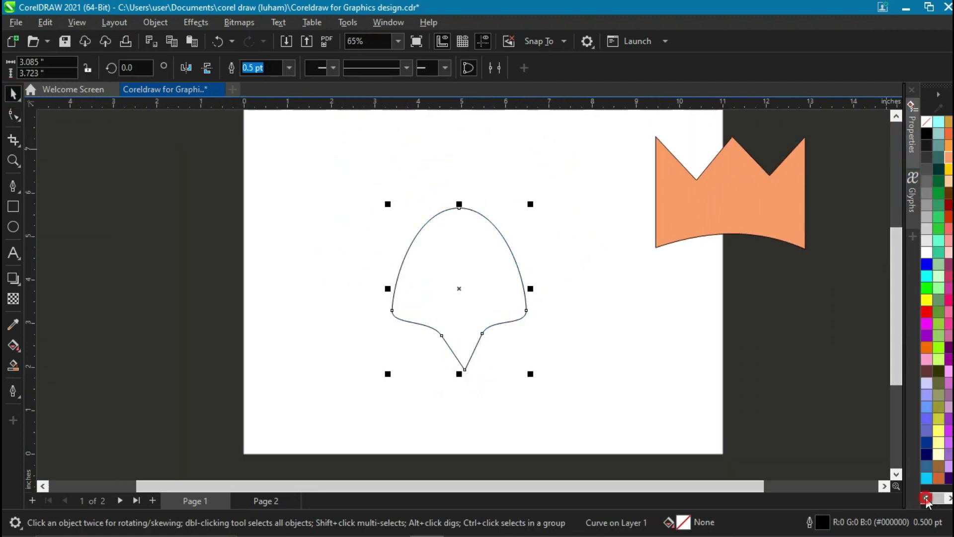
{"action": "left_click", "coordinate": [927, 181]}
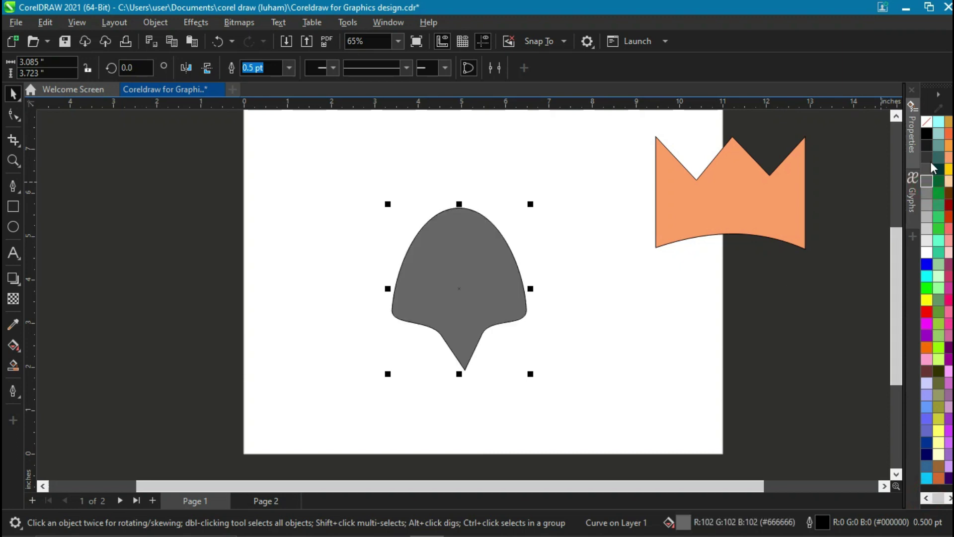
{"action": "left_click", "coordinate": [926, 205]}
{"action": "left_click", "coordinate": [738, 313]}
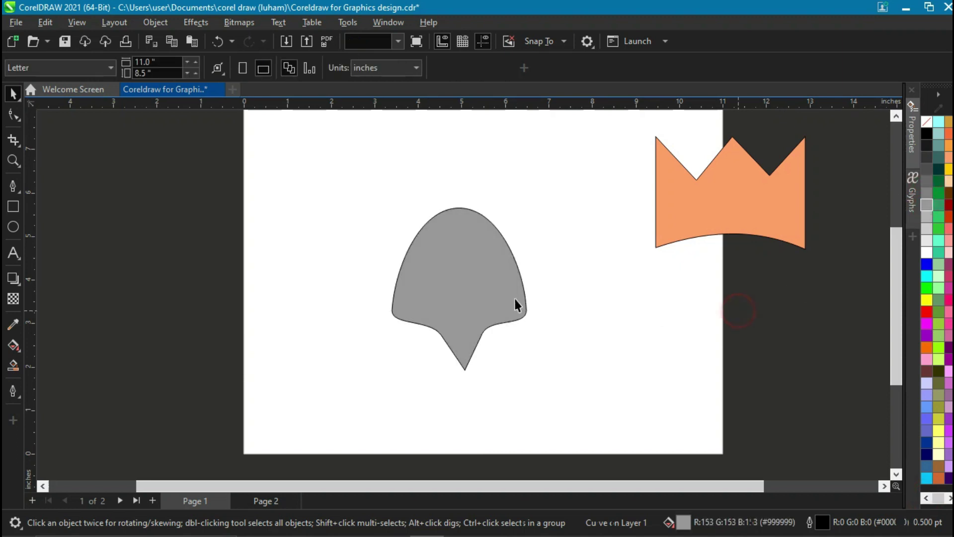
{"action": "scroll", "coordinate": [517, 304], "scroll_direction": "down", "scroll_amount": 1}
{"action": "left_click_drag", "start_coordinate": [507, 305], "coordinate": [499, 269]}
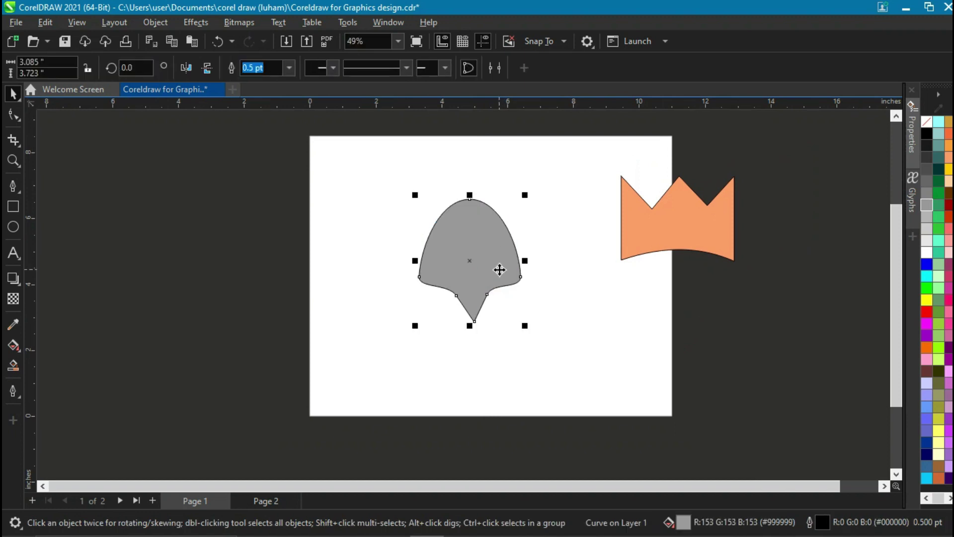